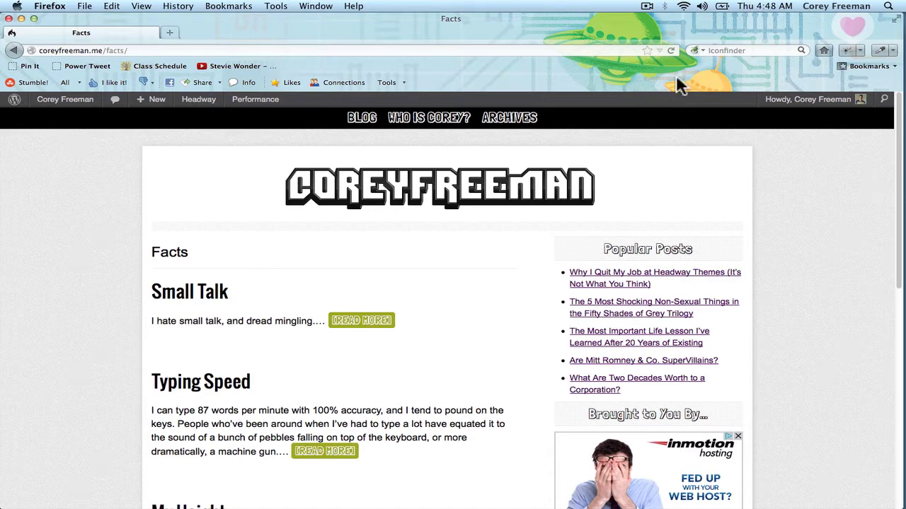
# Scroll the WordPress page down and back up before entering the Headway editor.
pyautogui.scroll(-2, 57, 318)
pyautogui.scroll(2, 57, 318)
# Open the Headway Grid editor and clone the Blog Index layout for the Facts archive.
pyautogui.moveTo(191, 104)
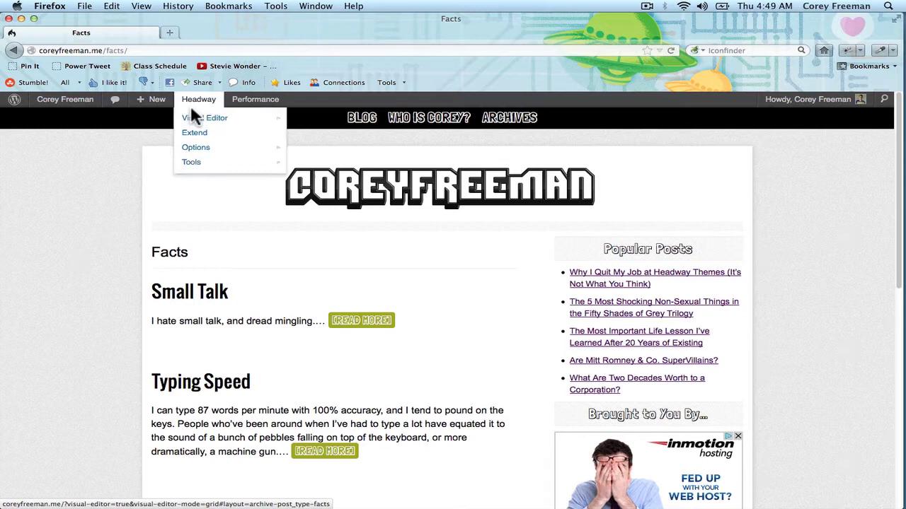
pyautogui.moveTo(251, 120)
pyautogui.click(317, 124)
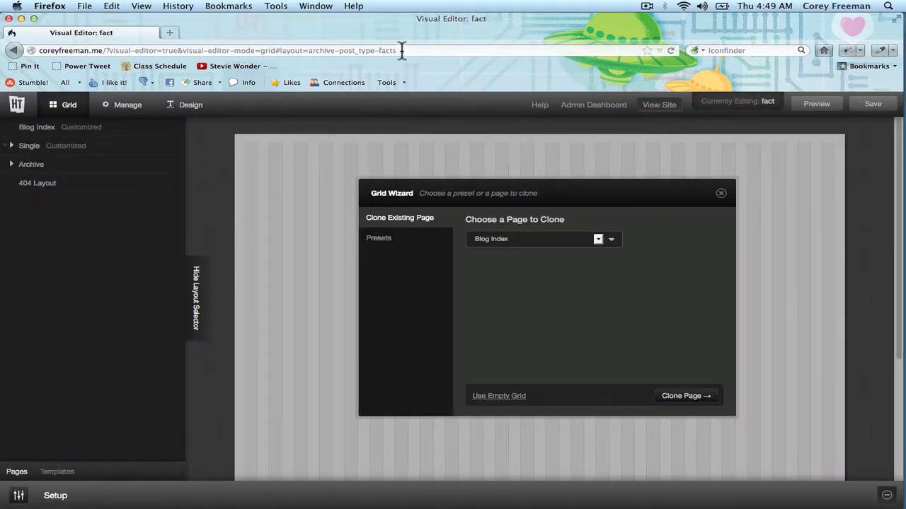
pyautogui.click(672, 399)
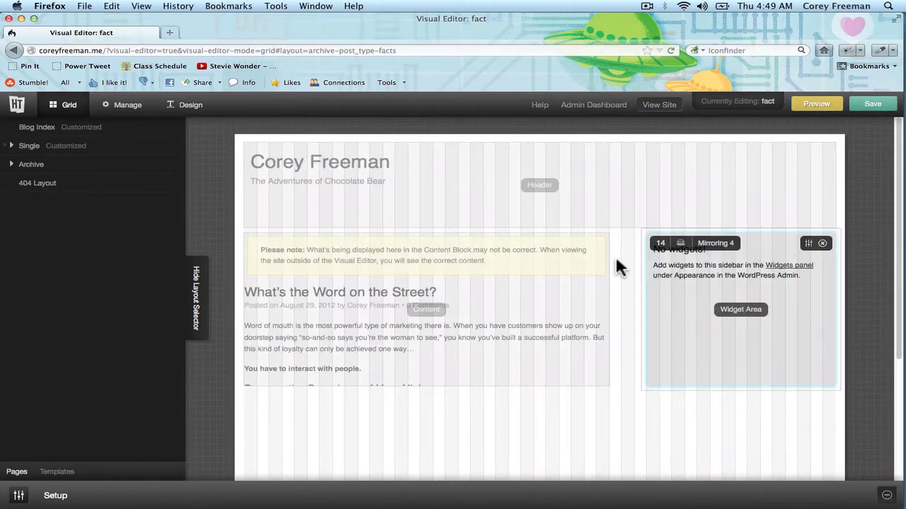
# Delete the Content and Widget Area blocks and draw a new block below the header.
pyautogui.click(598, 246)
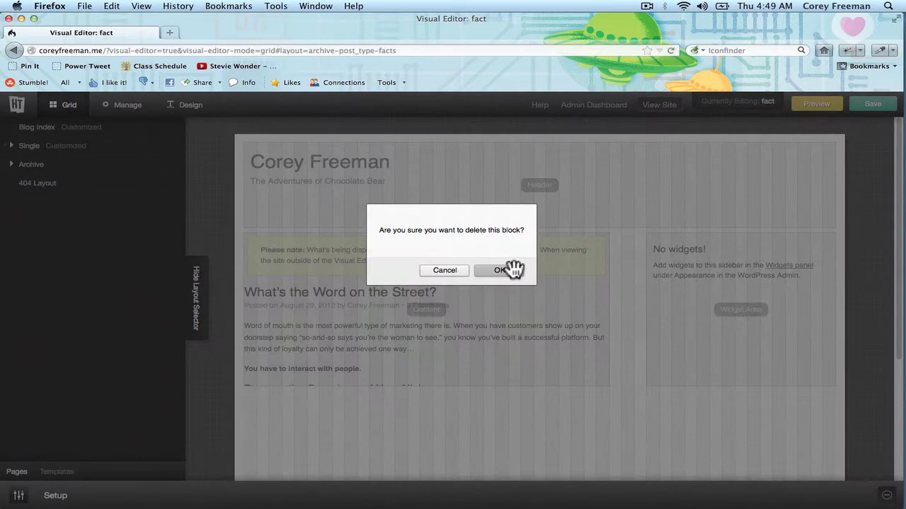
pyautogui.click(510, 270)
pyautogui.click(824, 246)
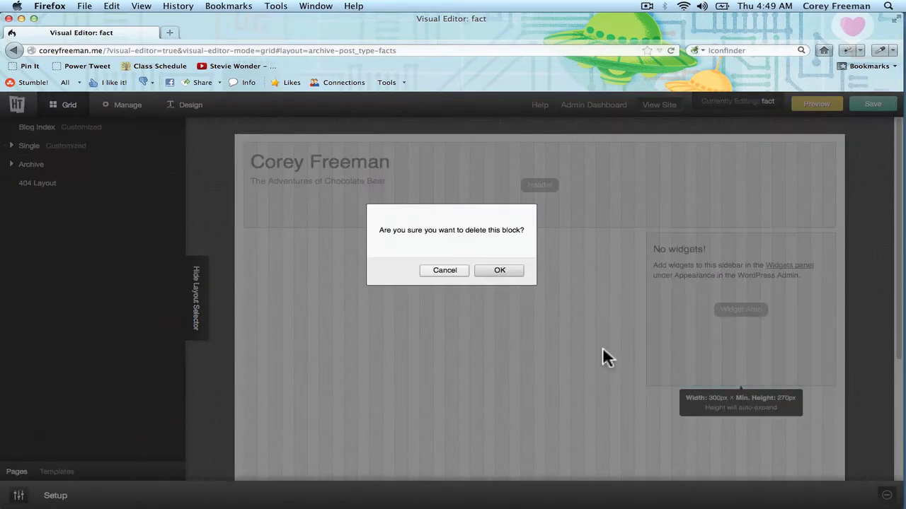
pyautogui.click(524, 276)
pyautogui.moveTo(248, 238); pyautogui.dragTo(854, 316)
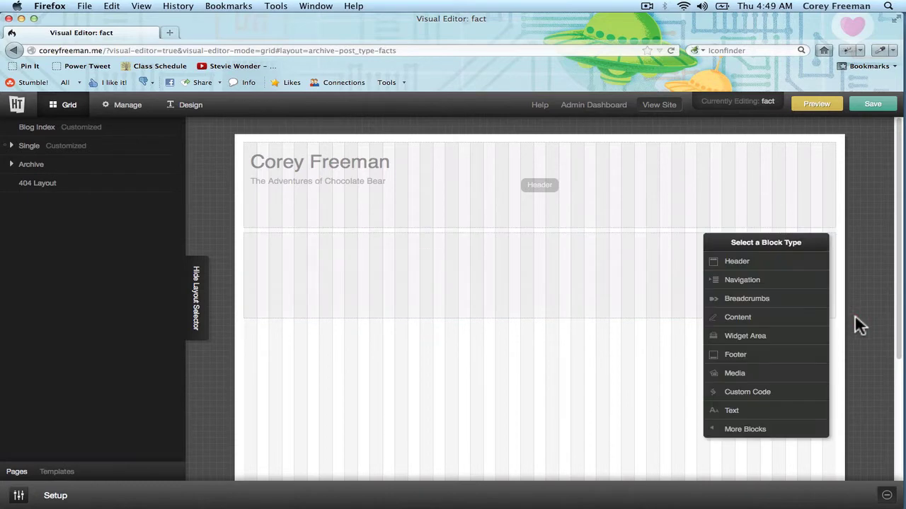
# Make the new block a Pin Board from More Blocks, open its settings, and save.
pyautogui.click(771, 433)
pyautogui.click(665, 430)
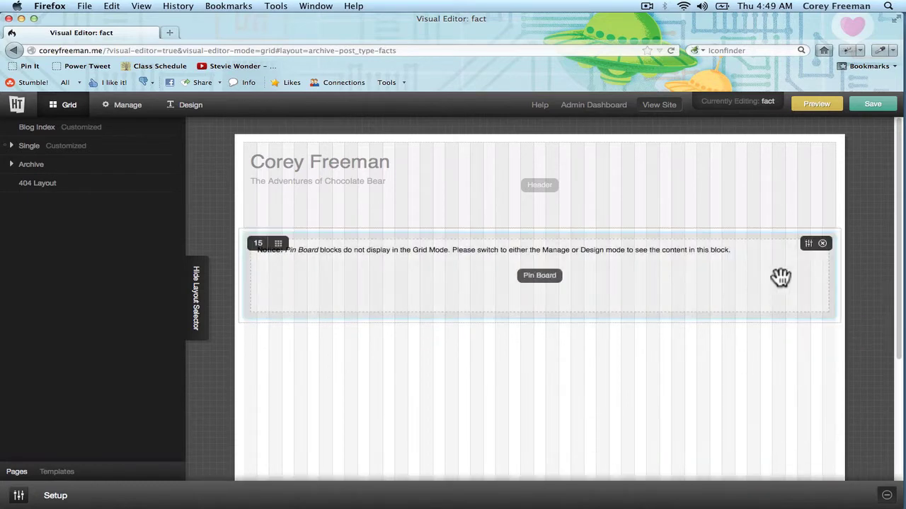
pyautogui.click(809, 245)
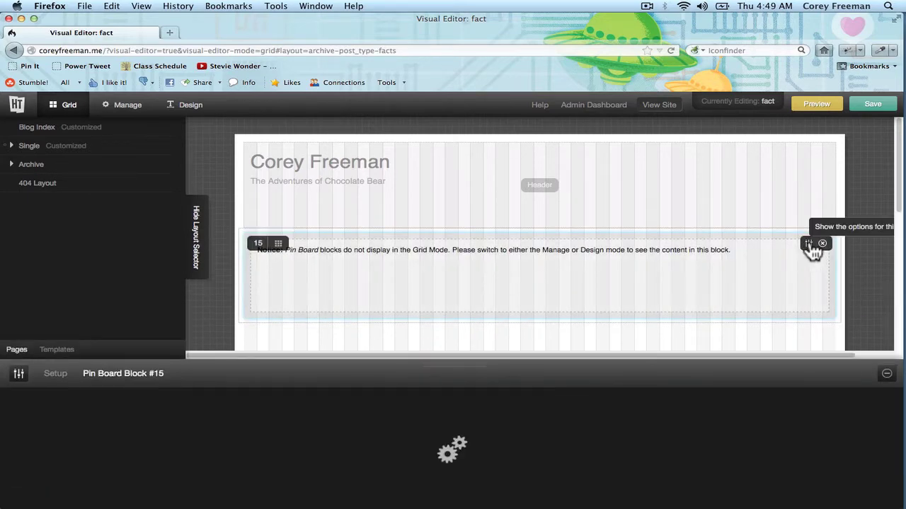
pyautogui.click(868, 106)
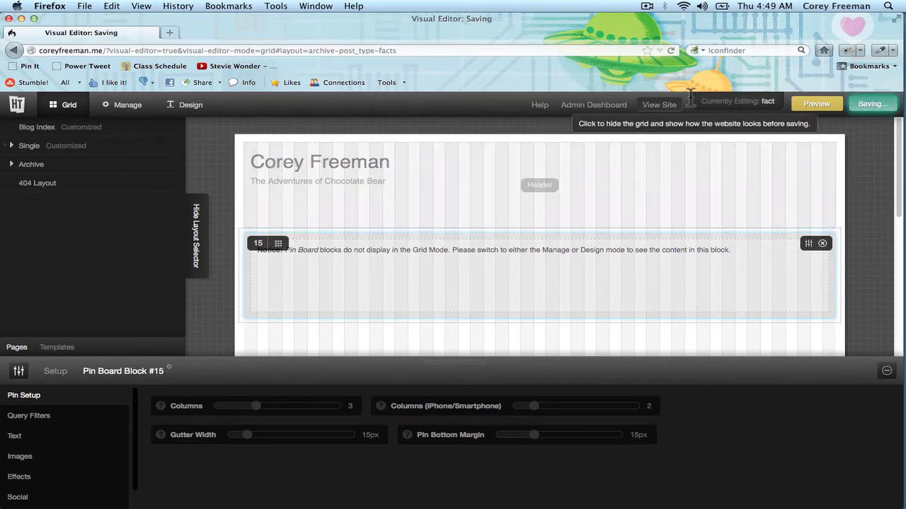
# View the live archive and scroll through the posts laid out as three-column pins.
pyautogui.click(661, 106)
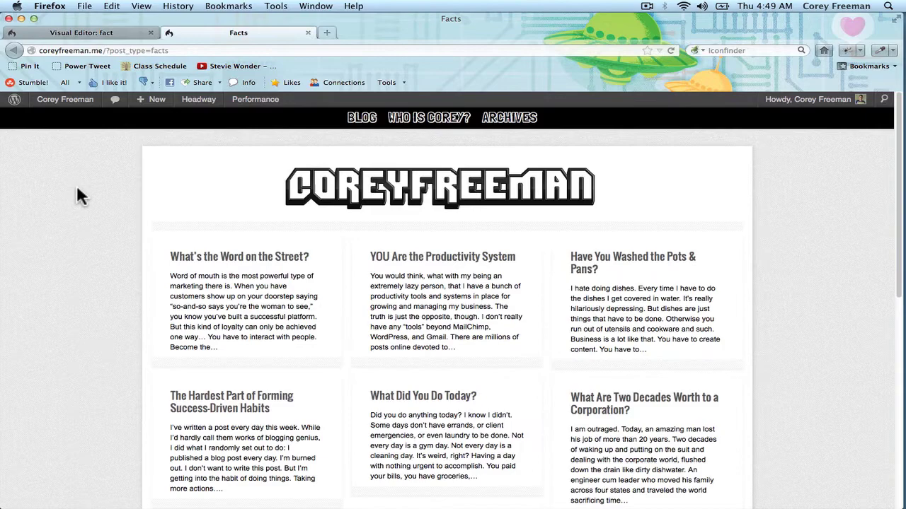
pyautogui.scroll(-3, 77, 187)
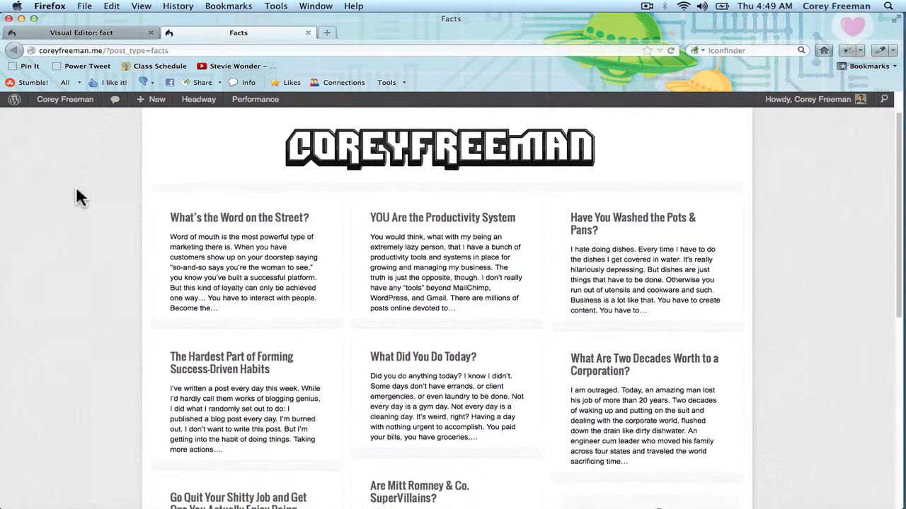
pyautogui.scroll(-12, 636, 280)
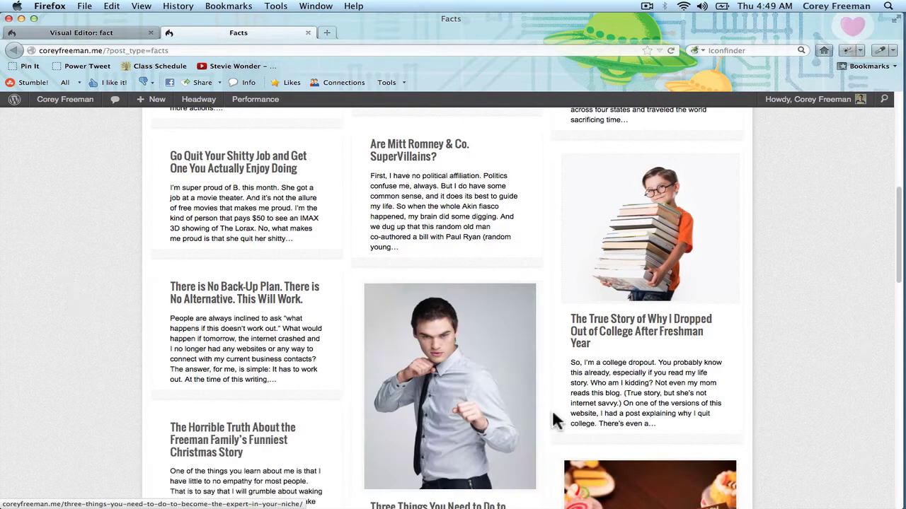
pyautogui.scroll(-2, 110, 297)
pyautogui.scroll(-5, 107, 298)
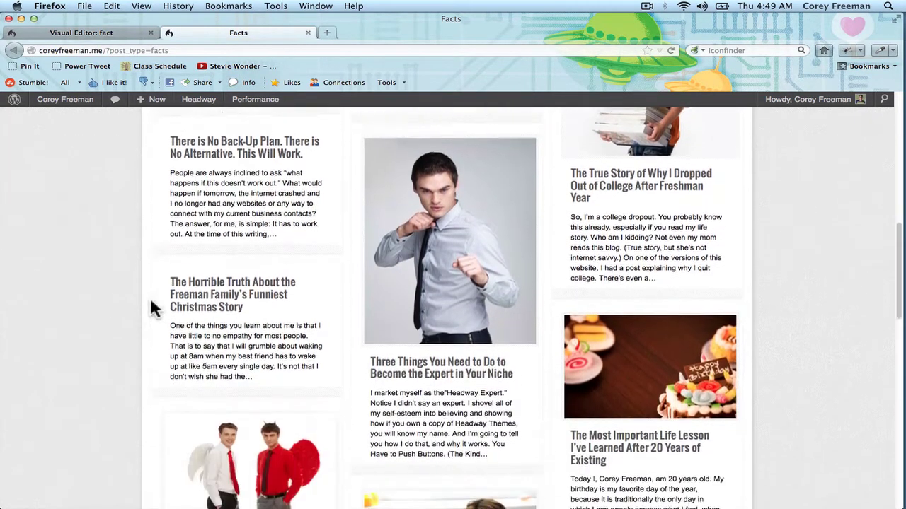
pyautogui.scroll(-6, 704, 305)
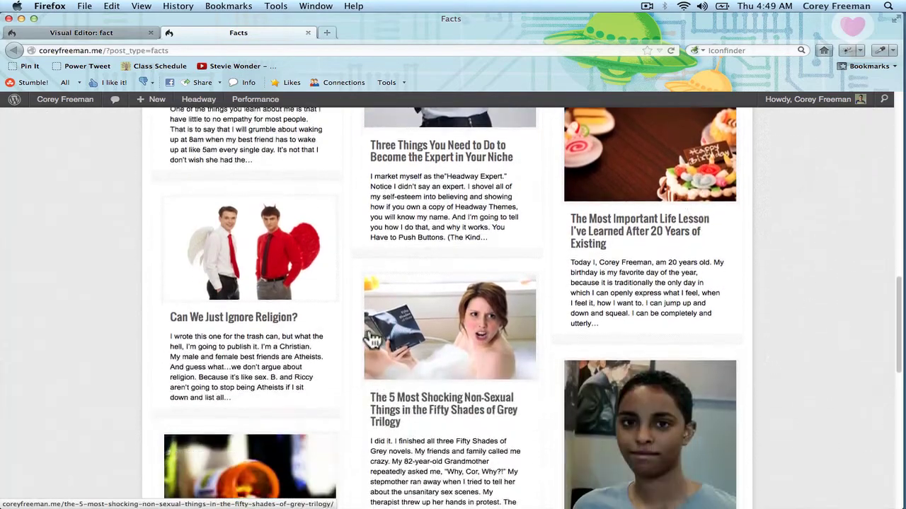
pyautogui.scroll(-2, 591, 375)
pyautogui.scroll(-15, 591, 375)
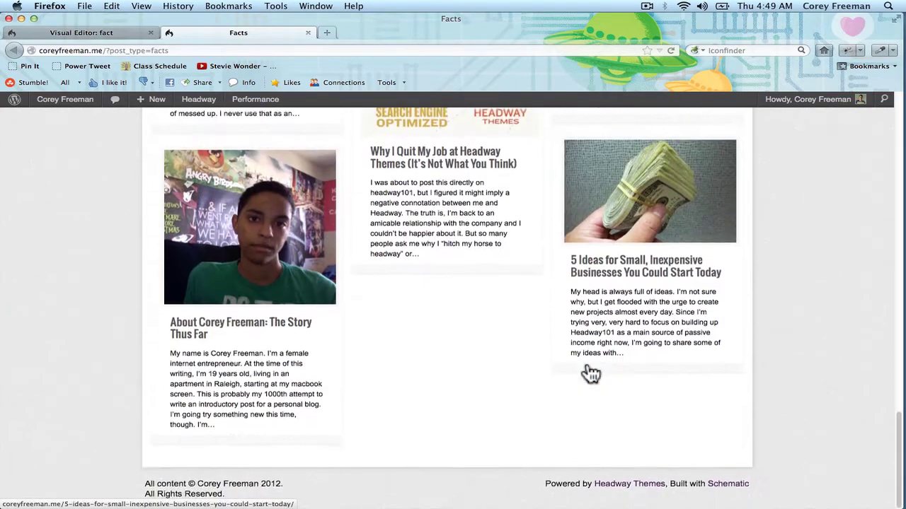
pyautogui.scroll(20, 824, 425)
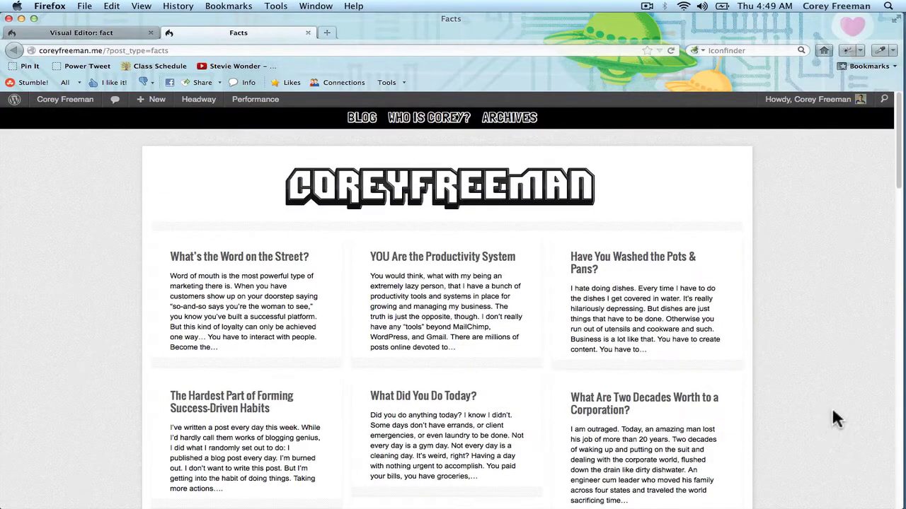
# Set the Pin Board Query Filters post type to Facts, save, and reload the live Facts page.
pyautogui.click(116, 32)
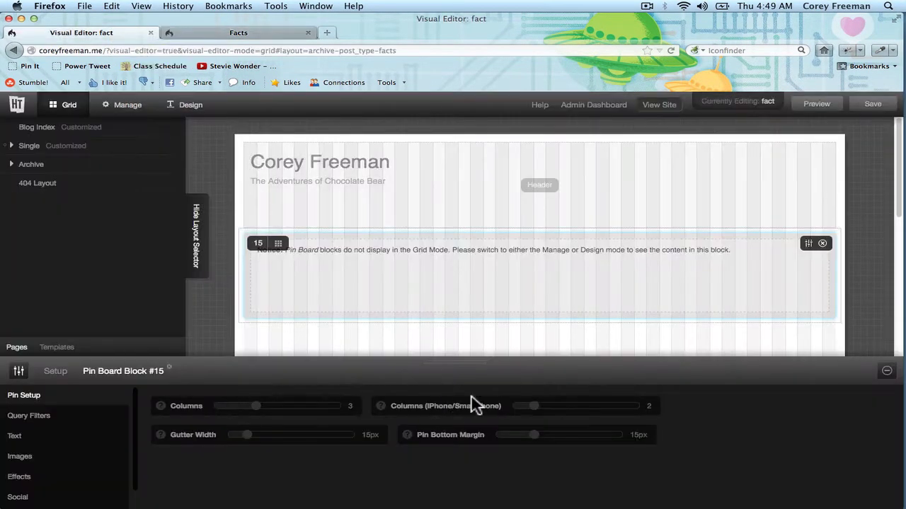
pyautogui.click(49, 418)
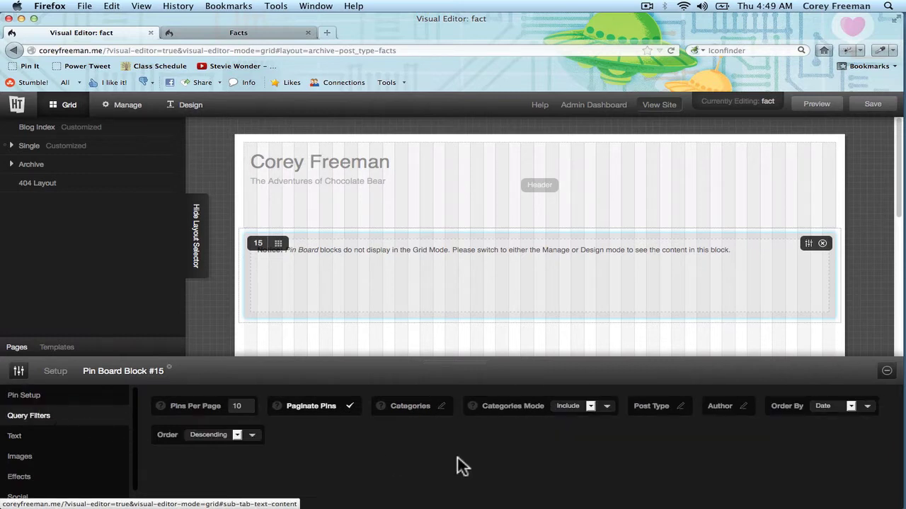
pyautogui.click(682, 407)
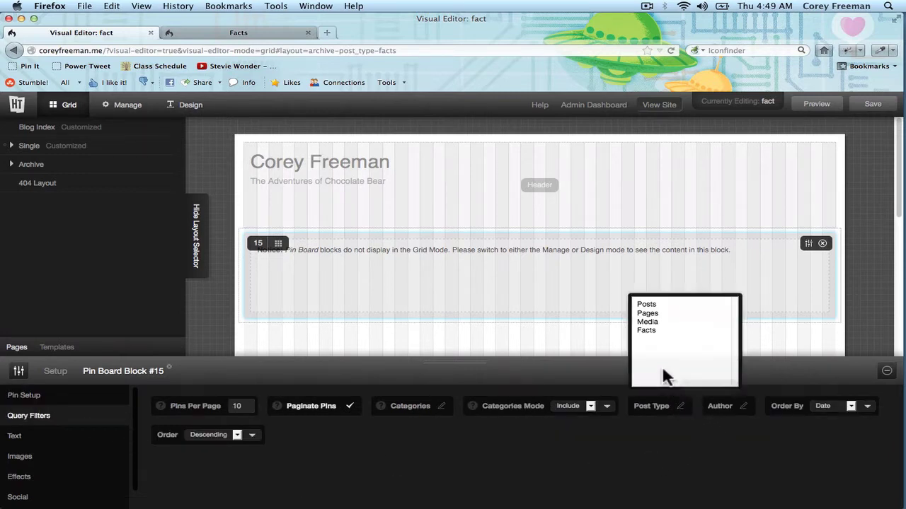
pyautogui.click(648, 331)
pyautogui.click(870, 110)
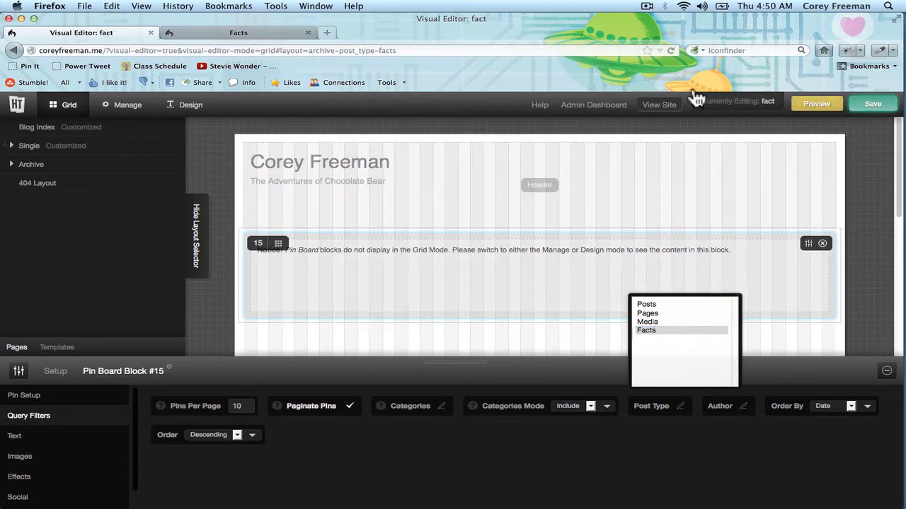
pyautogui.click(249, 31)
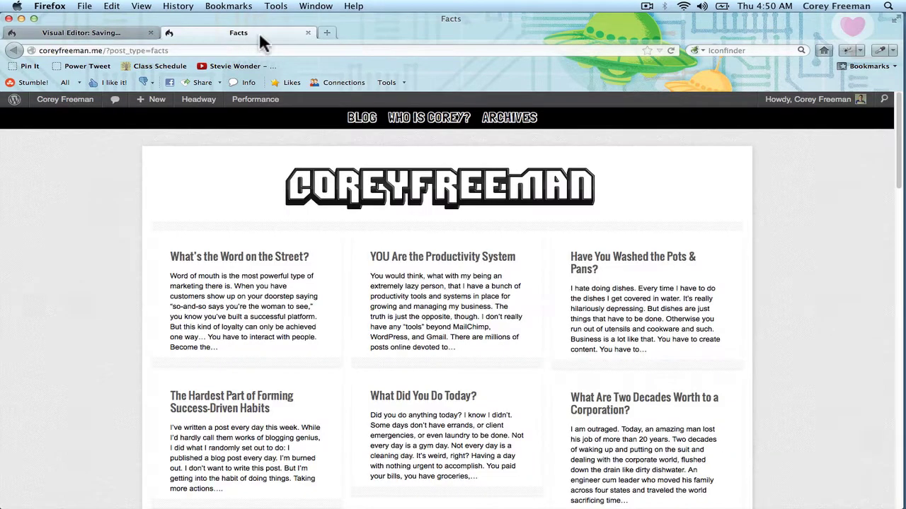
pyautogui.click(670, 49)
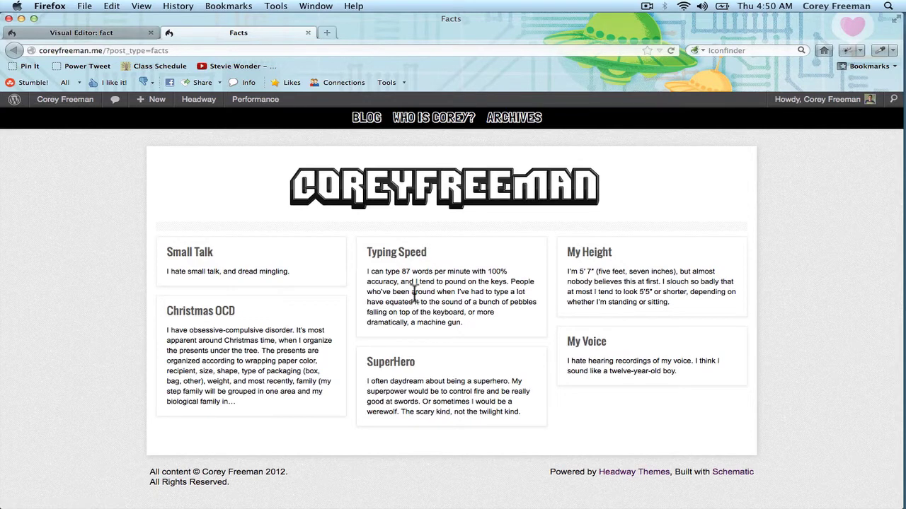
# Set the Pin Board's Content To Show option to Full Content and save.
pyautogui.click(97, 34)
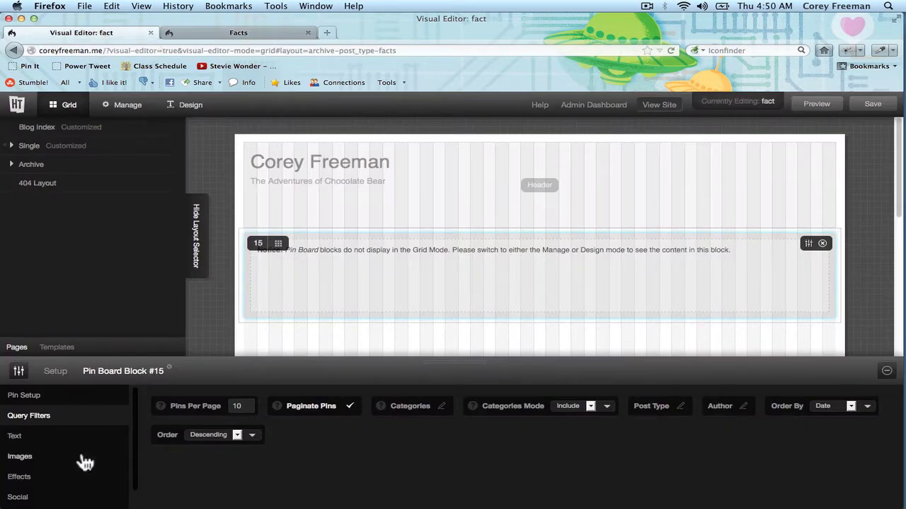
pyautogui.scroll(-1, 84, 489)
pyautogui.click(76, 428)
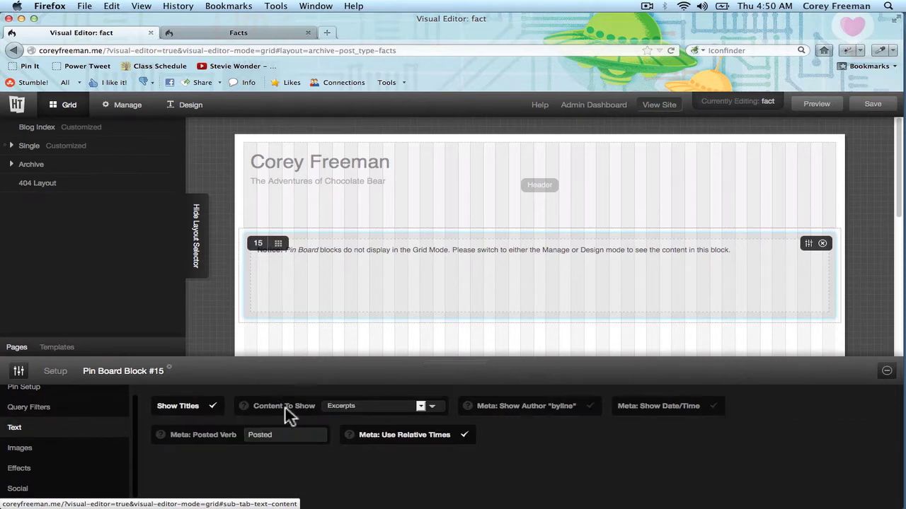
pyautogui.click(342, 407)
pyautogui.click(357, 436)
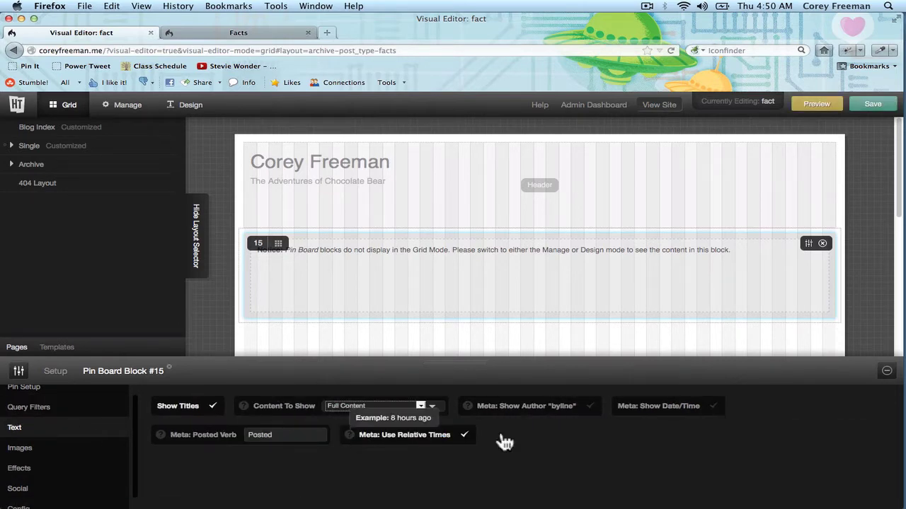
pyautogui.click(873, 106)
# Reload the live Facts page to check the full Christmas OCD text, then return to the editor.
pyautogui.click(271, 33)
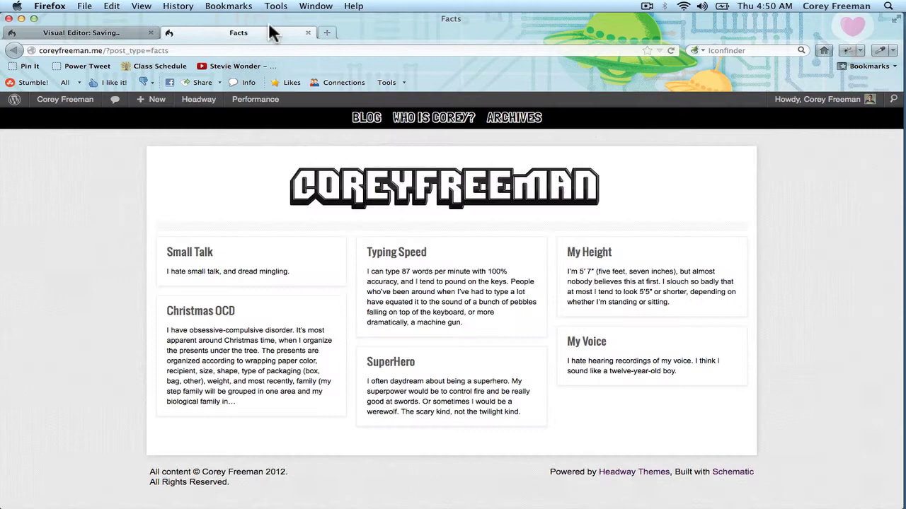
pyautogui.click(670, 50)
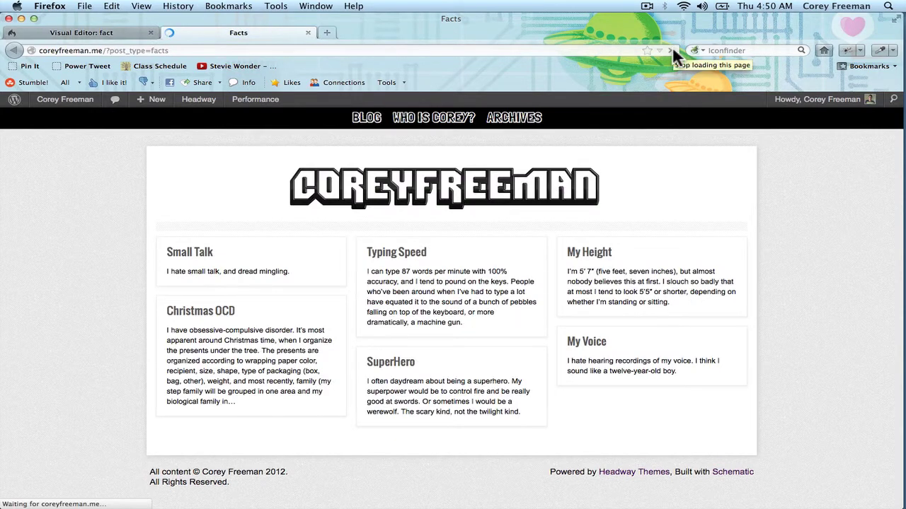
pyautogui.scroll(-2, 90, 235)
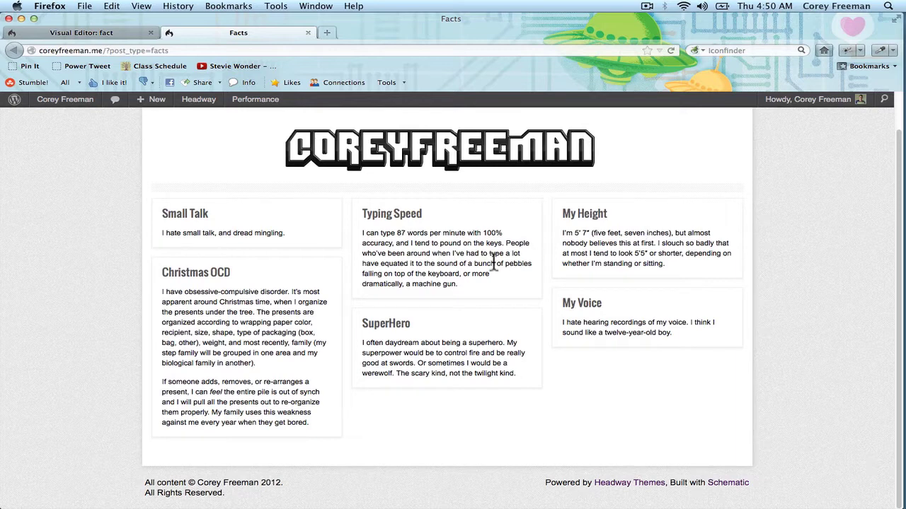
pyautogui.scroll(2, 89, 224)
pyautogui.click(75, 32)
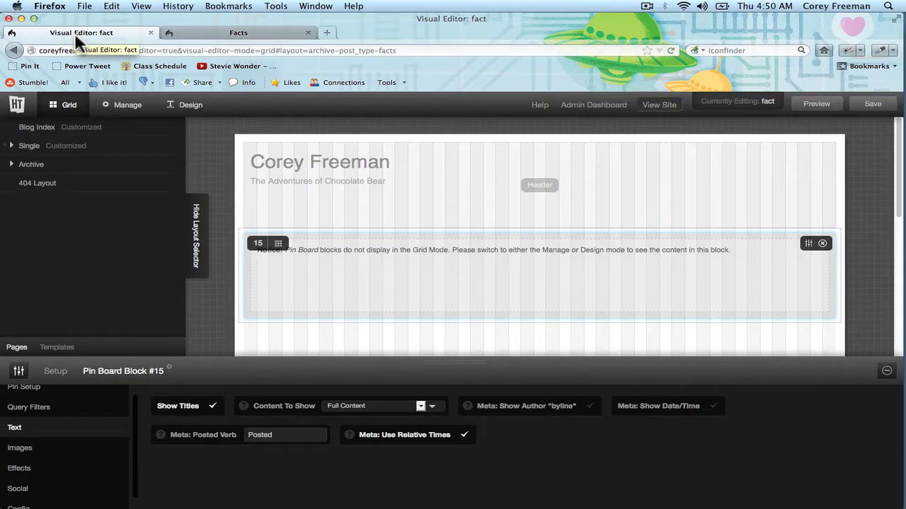
# Browse the Pin Board's Query Filters, Configuration, Effects, Images and Text option tabs.
pyautogui.scroll(1, 96, 423)
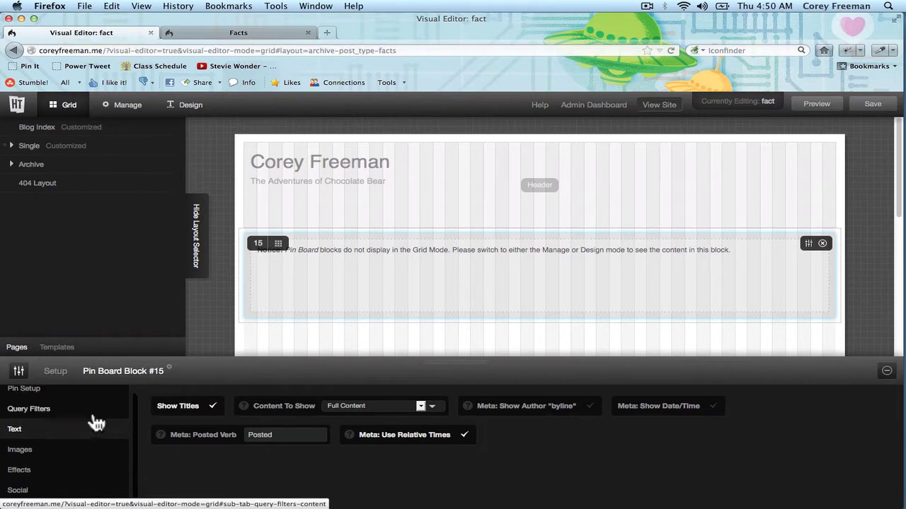
pyautogui.scroll(1, 97, 423)
pyautogui.click(91, 423)
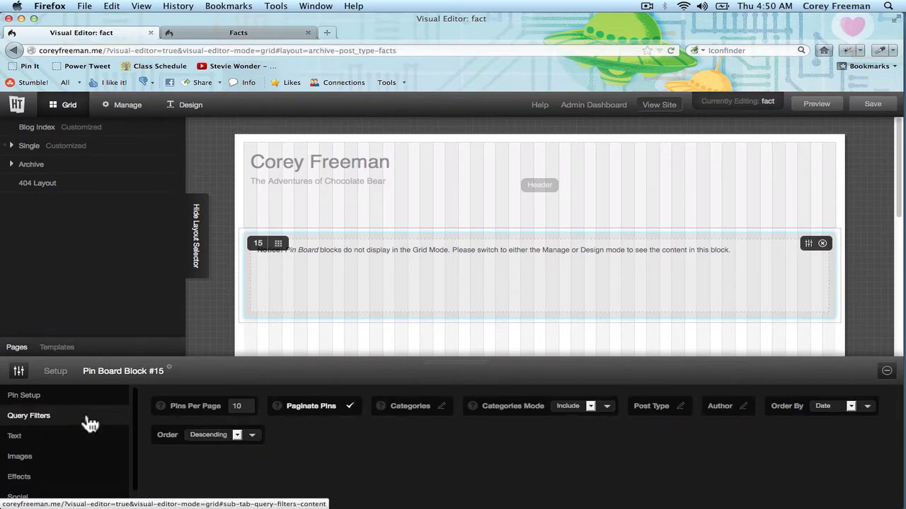
pyautogui.scroll(-2, 89, 423)
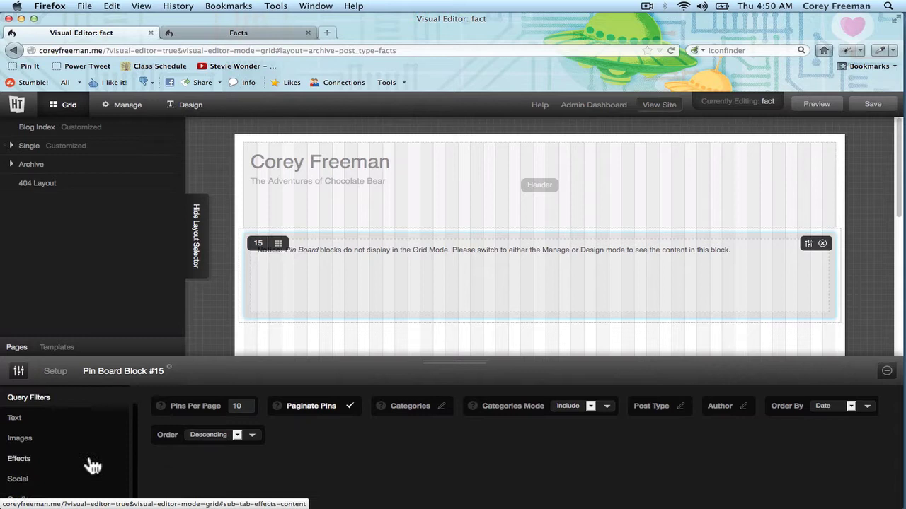
pyautogui.click(66, 495)
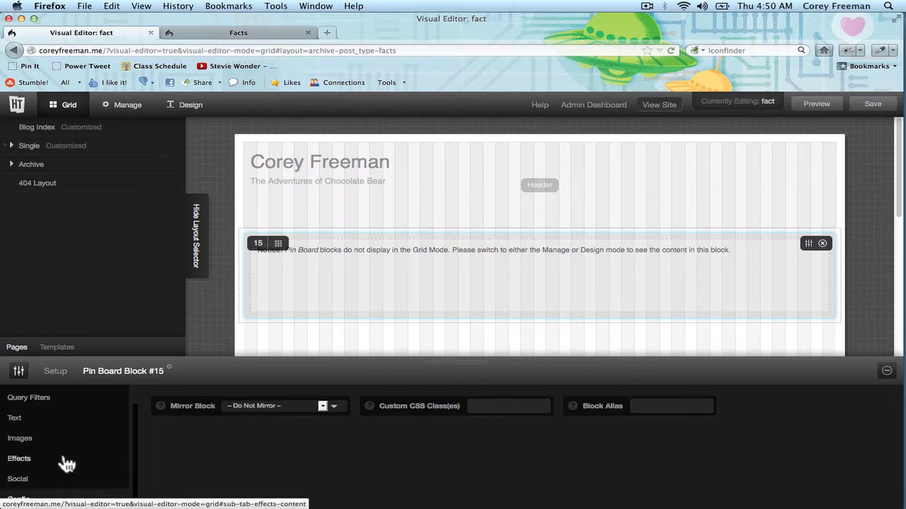
pyautogui.click(67, 461)
pyautogui.click(59, 441)
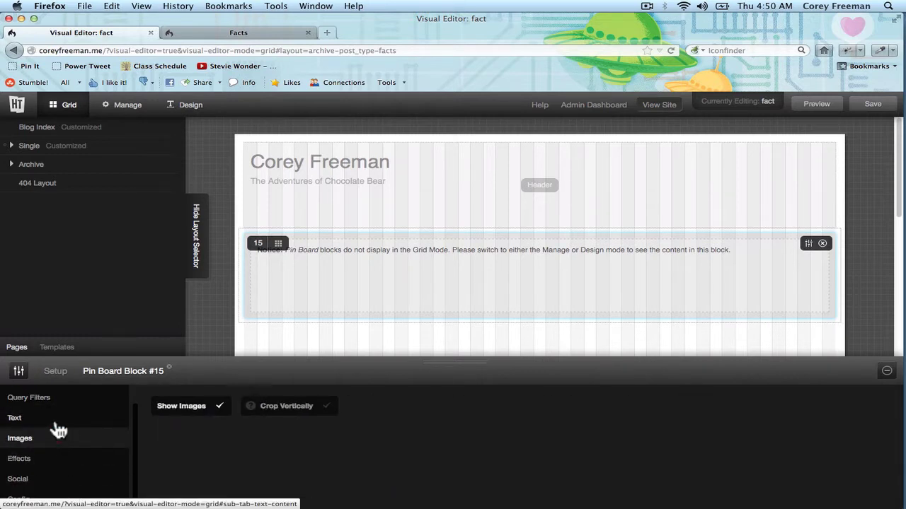
pyautogui.click(56, 423)
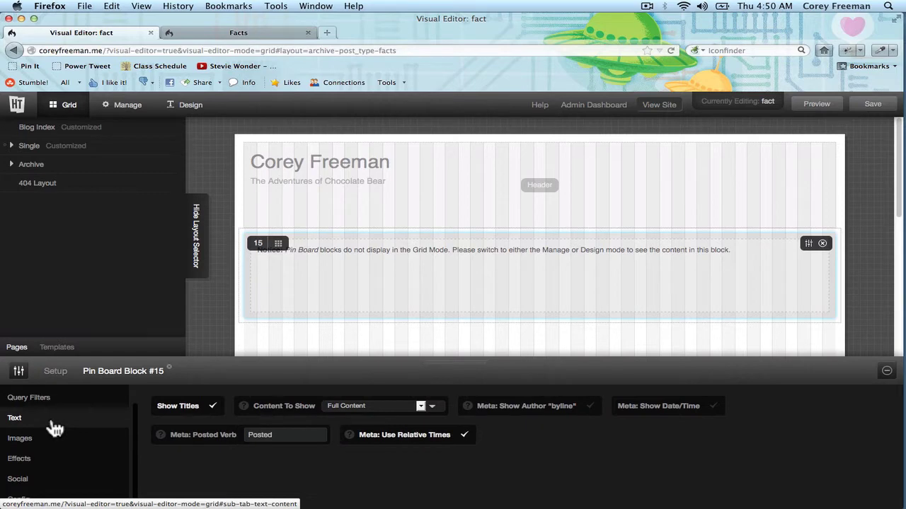
# Uncheck Show Titles, save, and reload the live Facts page to confirm untitled pins.
pyautogui.click(185, 409)
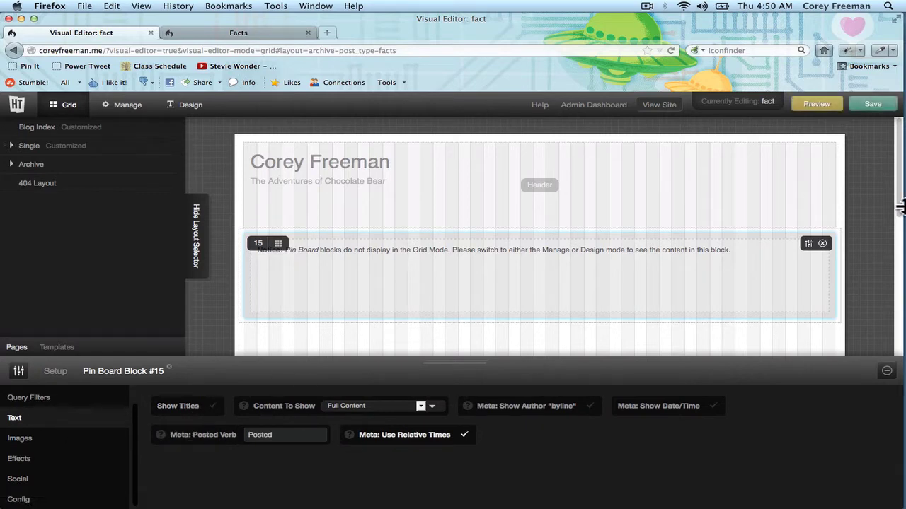
pyautogui.moveTo(903, 105)
pyautogui.click(870, 107)
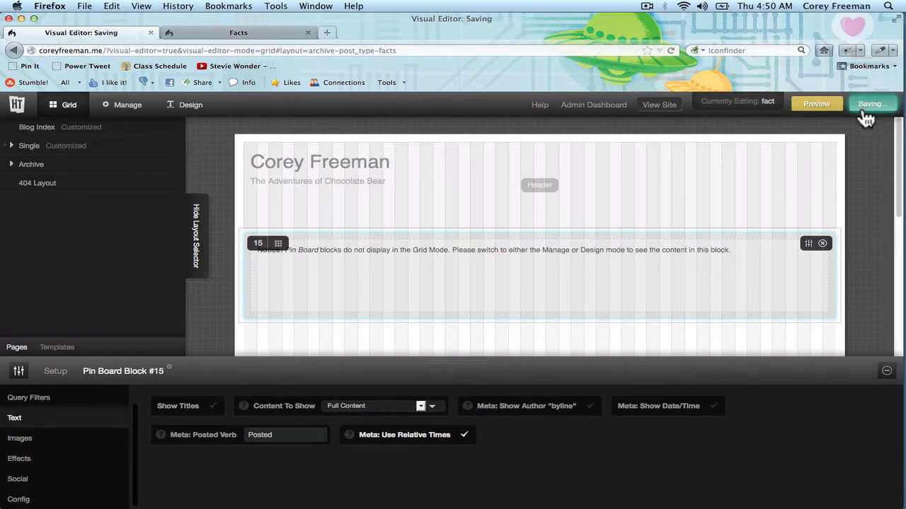
pyautogui.click(259, 28)
pyautogui.click(670, 51)
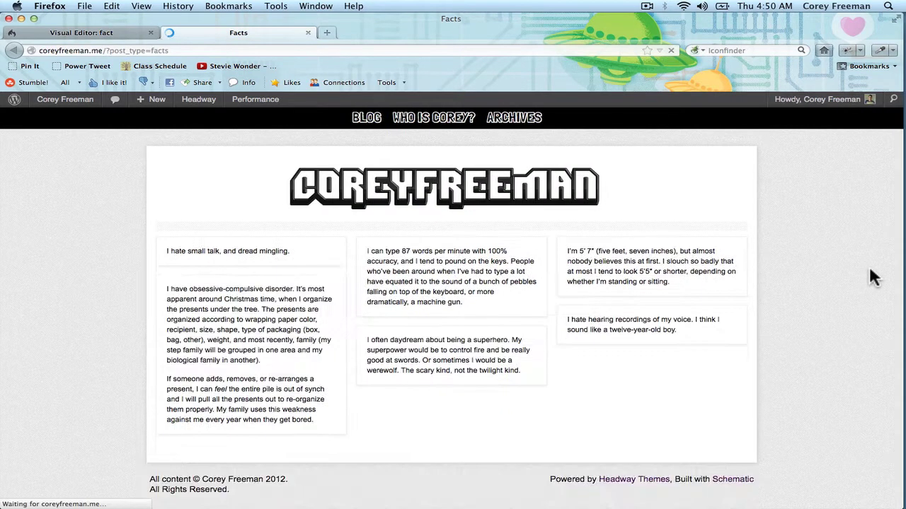
pyautogui.click(94, 32)
pyautogui.click(43, 398)
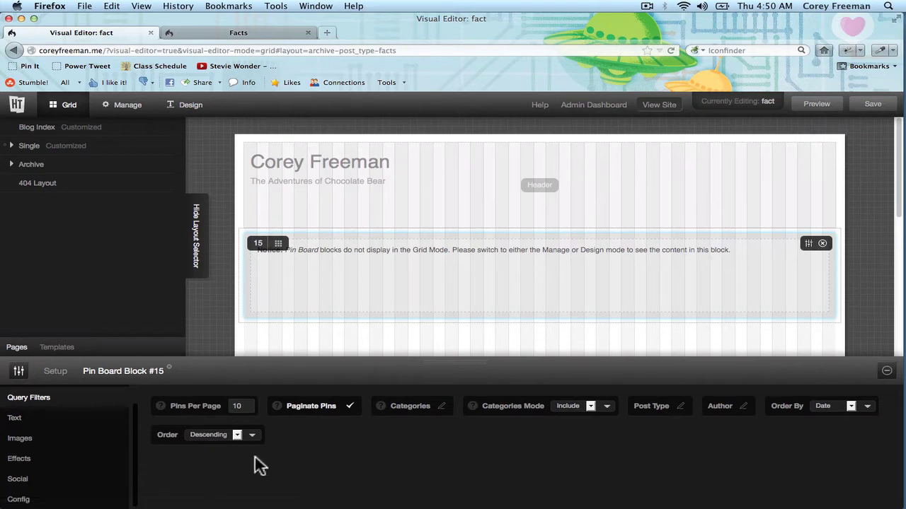
# Toggle Paginate Pins off and back on, save, and reload the live Facts page.
pyautogui.click(350, 407)
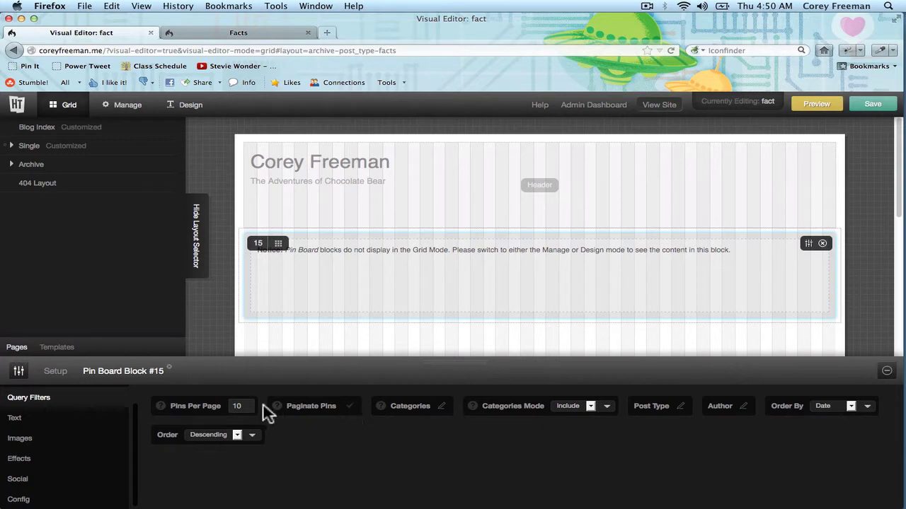
pyautogui.moveTo(274, 414)
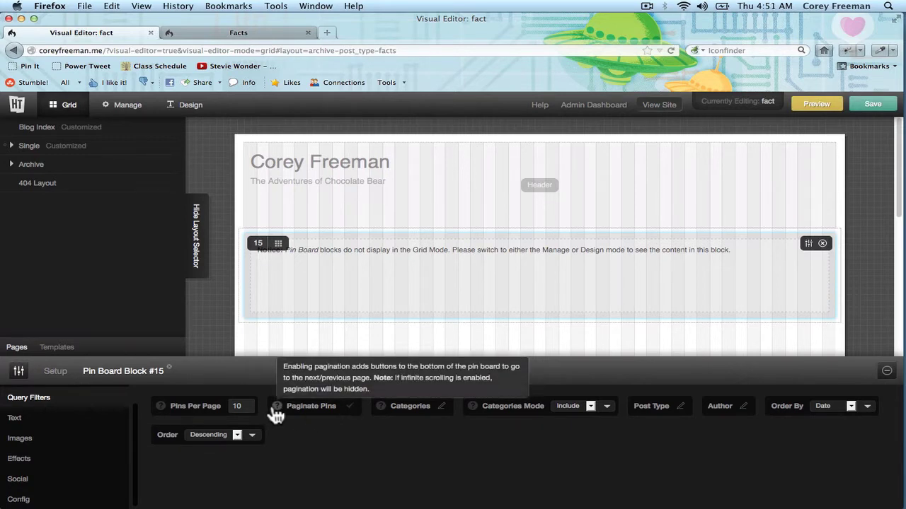
pyautogui.click(301, 412)
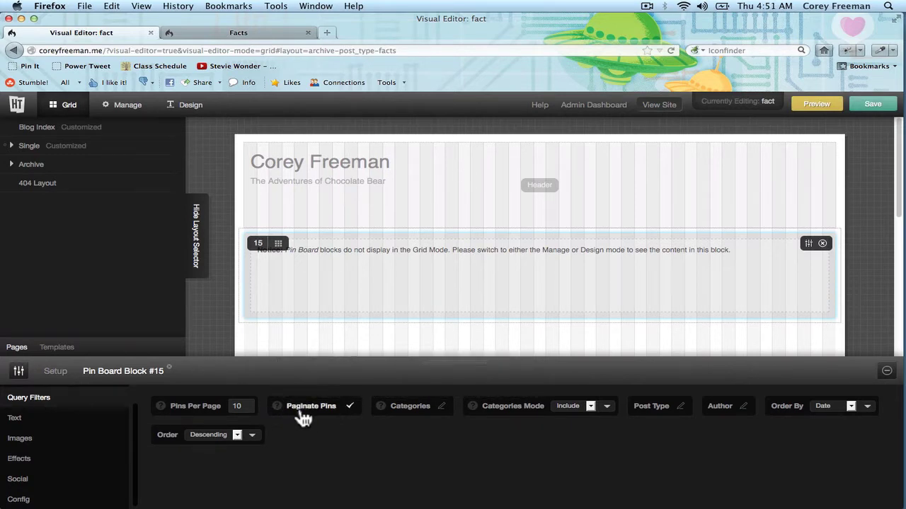
pyautogui.click(35, 460)
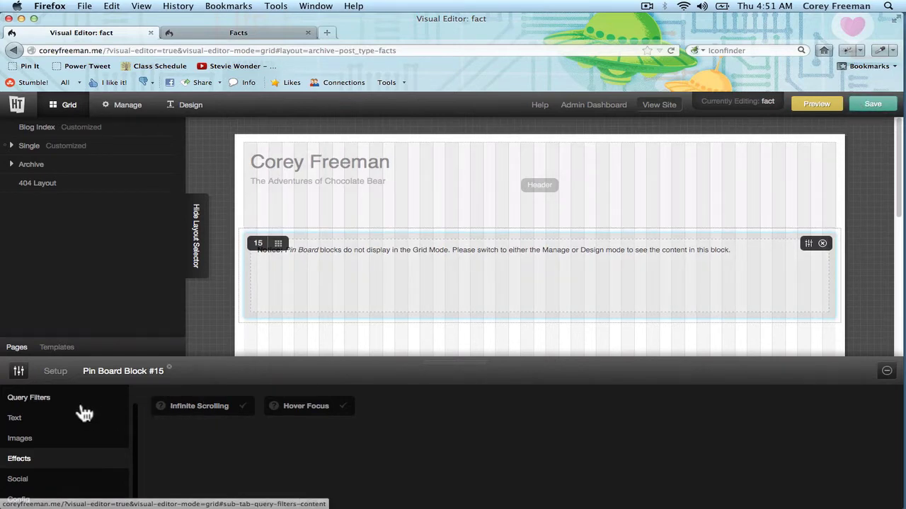
pyautogui.click(28, 397)
pyautogui.click(877, 106)
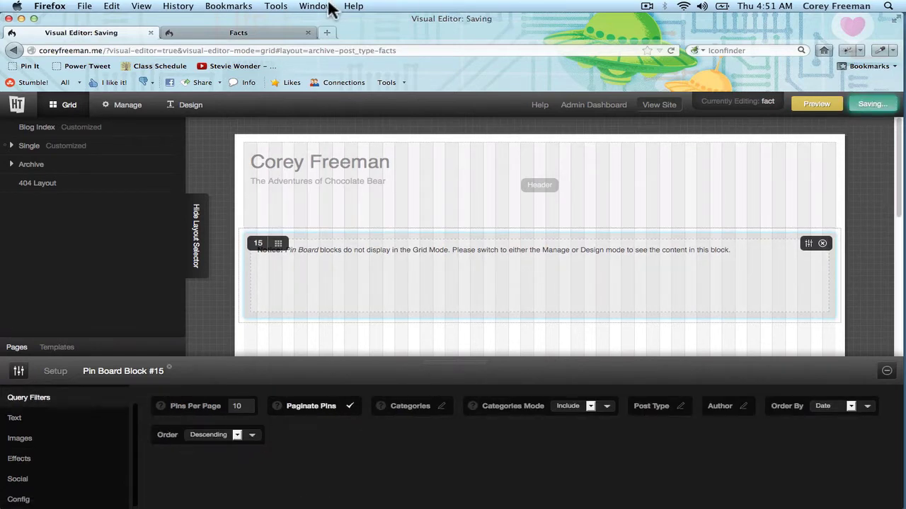
pyautogui.click(269, 33)
pyautogui.click(669, 51)
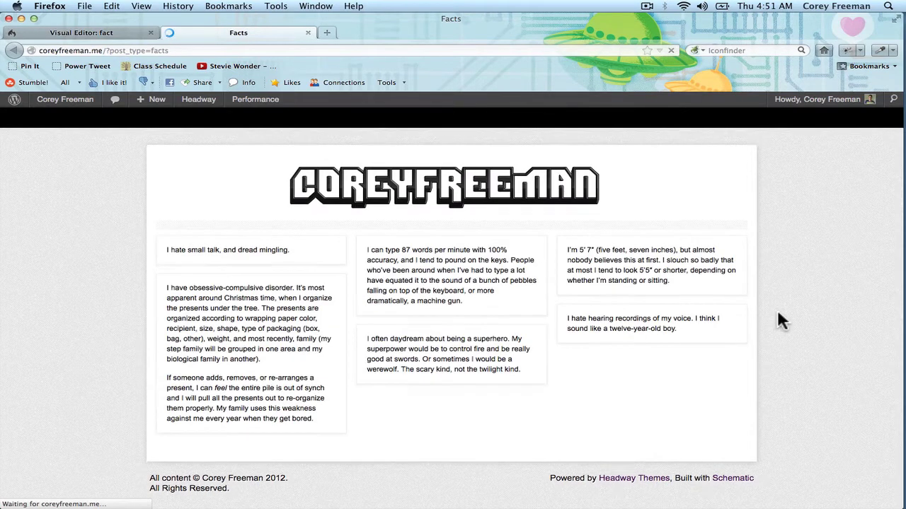
pyautogui.click(49, 32)
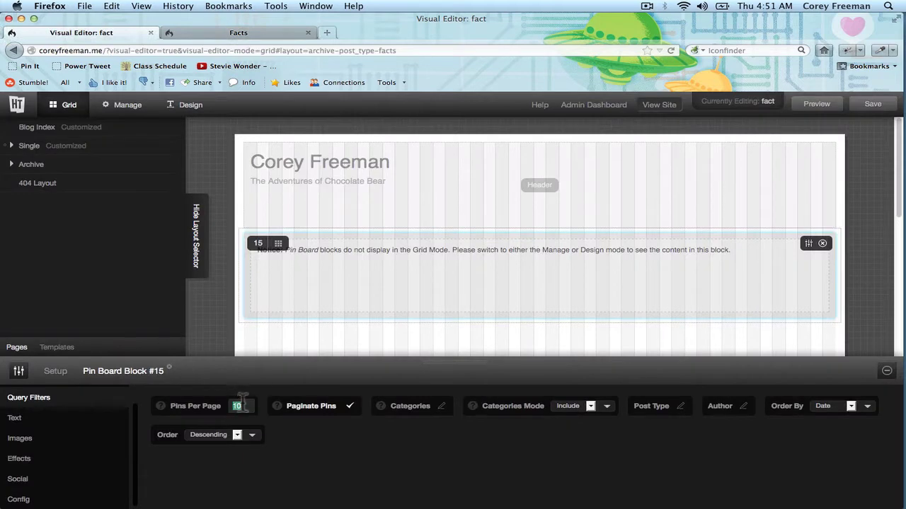
# Set Pins Per Page to 2, save, and test the Older and Newer links on the Facts page.
pyautogui.write('2')
pyautogui.click(872, 104)
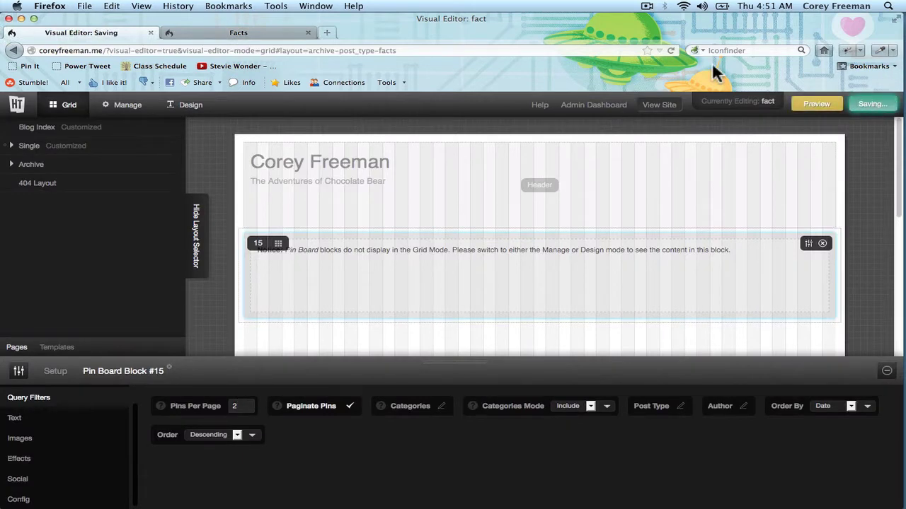
pyautogui.click(297, 33)
pyautogui.click(668, 49)
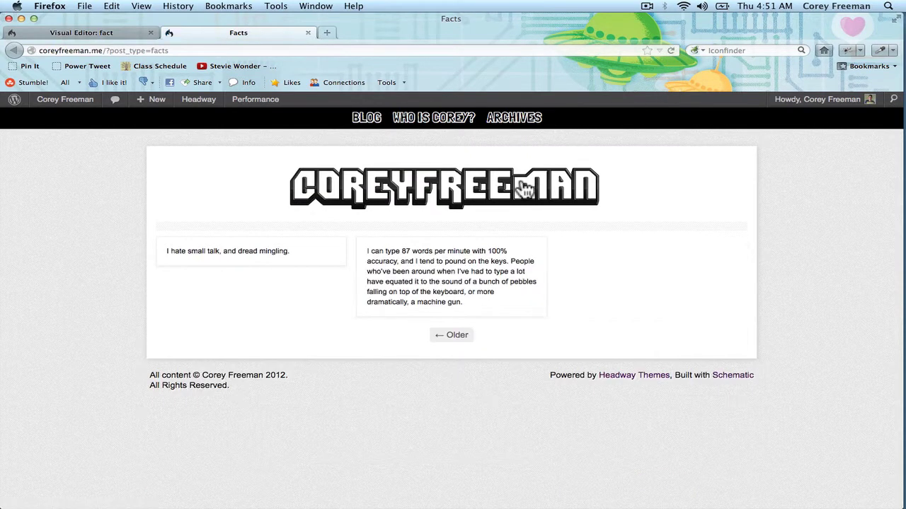
pyautogui.click(448, 336)
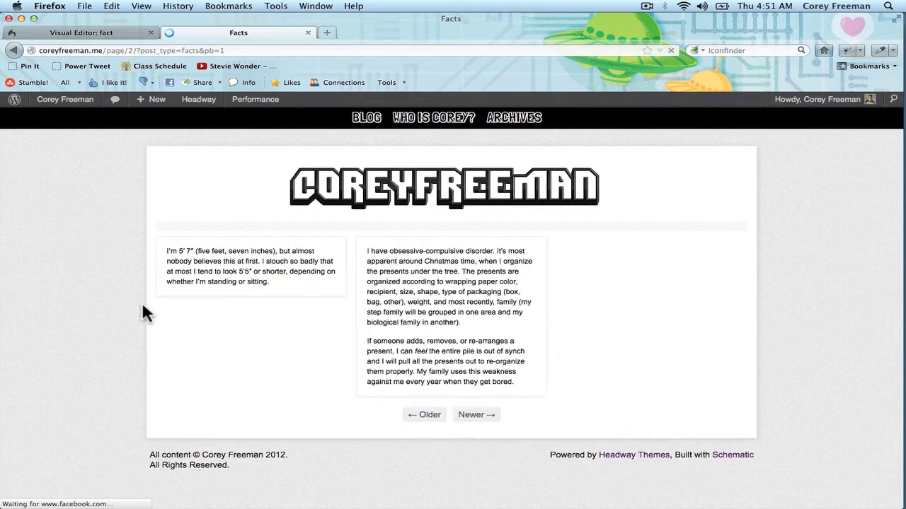
pyautogui.click(478, 418)
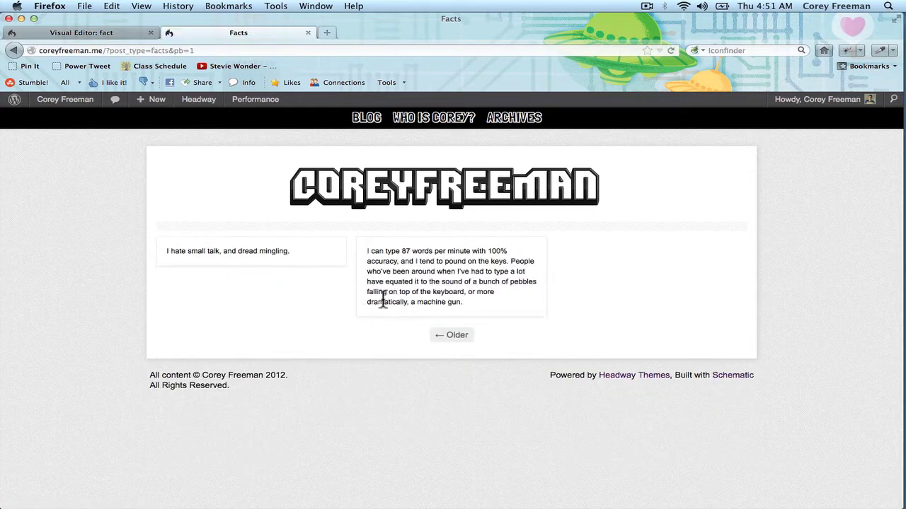
pyautogui.click(110, 34)
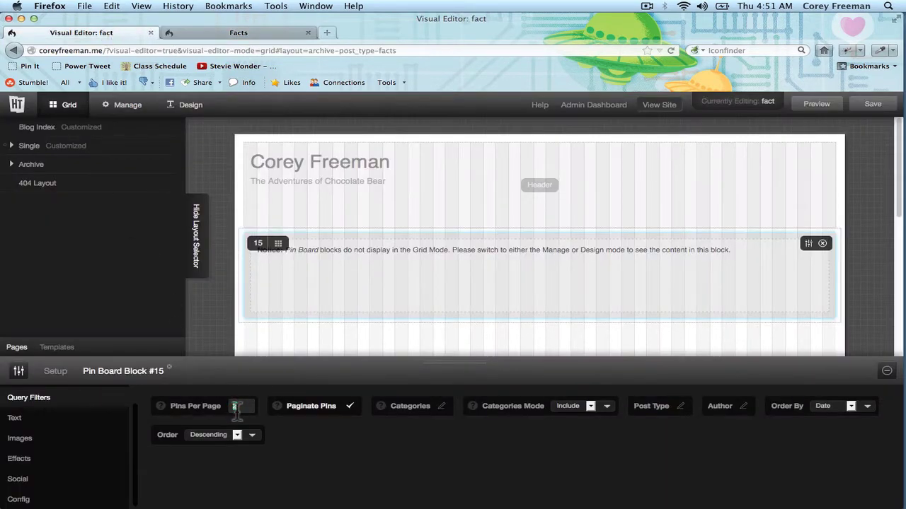
# Restore 10 pins per page, enable Infinite Scrolling, and turn on Pin It, Facebook Like and Tweet buttons.
pyautogui.write('10')
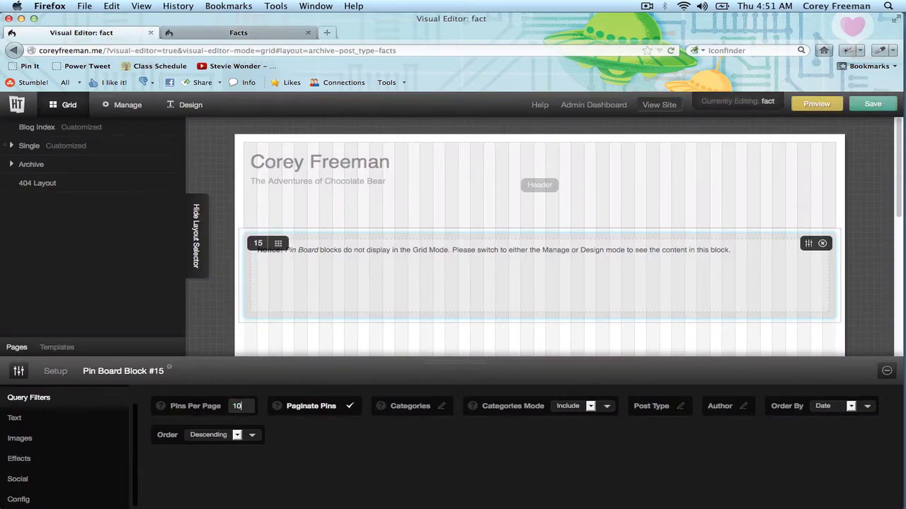
pyautogui.click(29, 462)
pyautogui.click(209, 408)
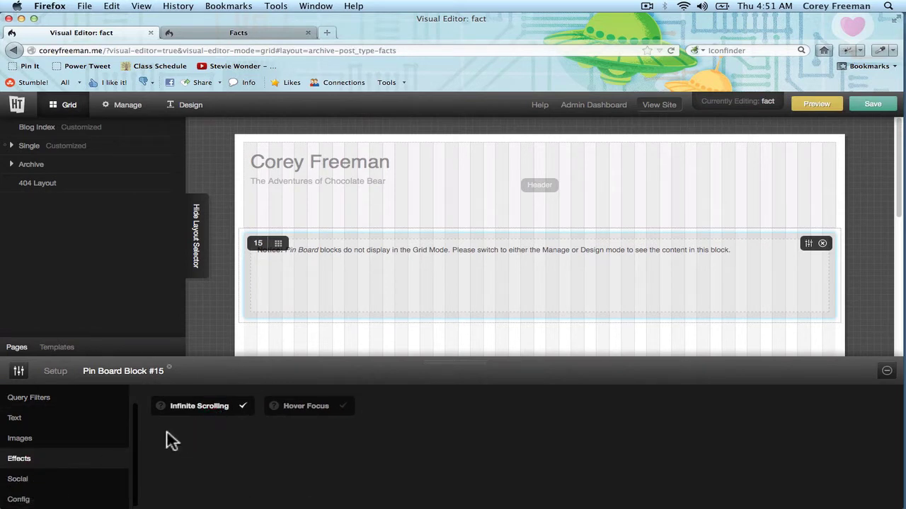
pyautogui.click(101, 482)
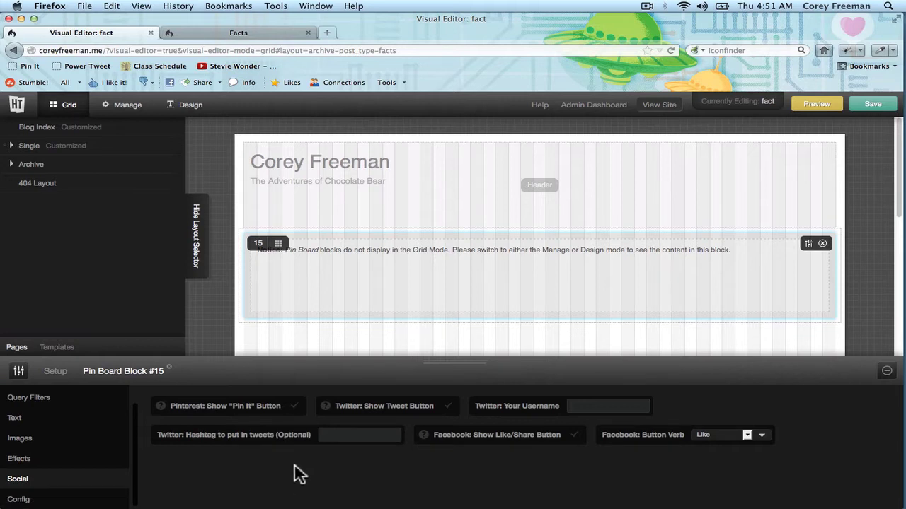
pyautogui.click(287, 410)
pyautogui.click(486, 443)
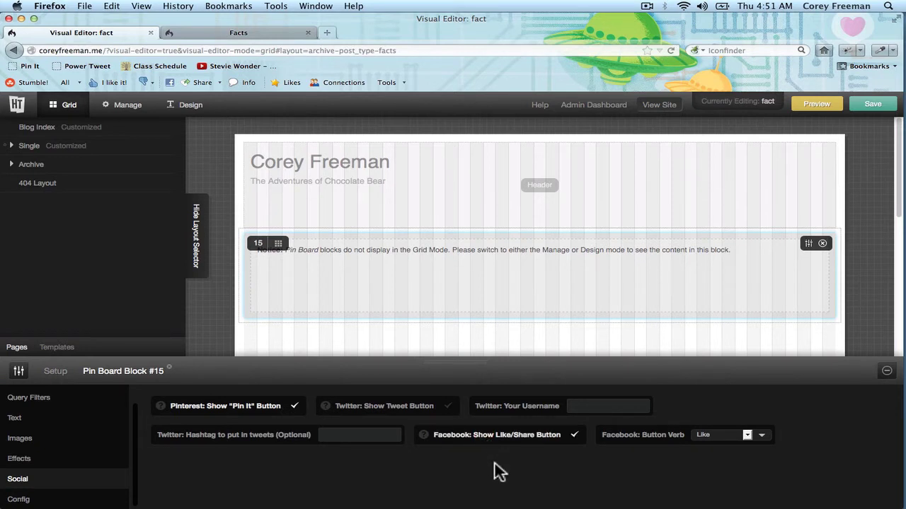
pyautogui.click(431, 417)
# Save and reload the live Facts page to preview the sharing buttons.
pyautogui.click(870, 106)
pyautogui.click(238, 33)
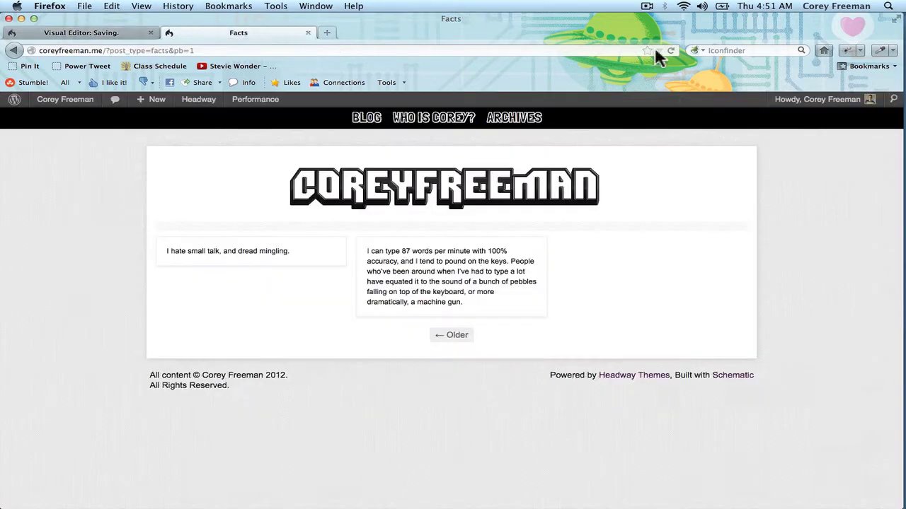
pyautogui.click(669, 50)
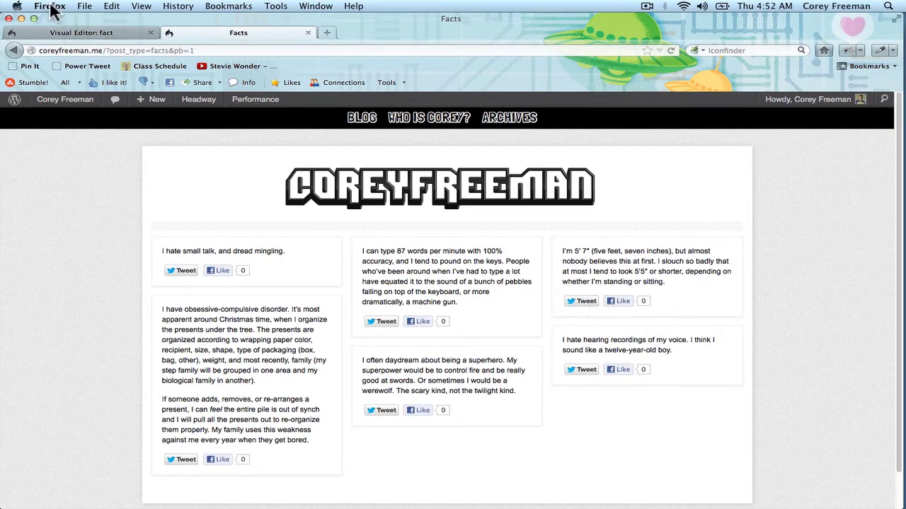
pyautogui.click(82, 34)
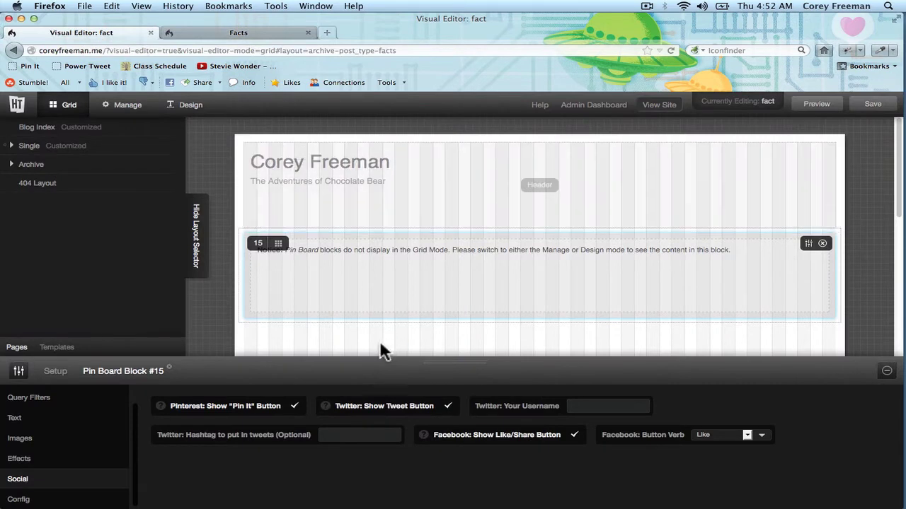
# Uncheck the Tweet, Pin It and Facebook Like buttons and save the Pin Board again.
pyautogui.click(350, 410)
pyautogui.click(281, 404)
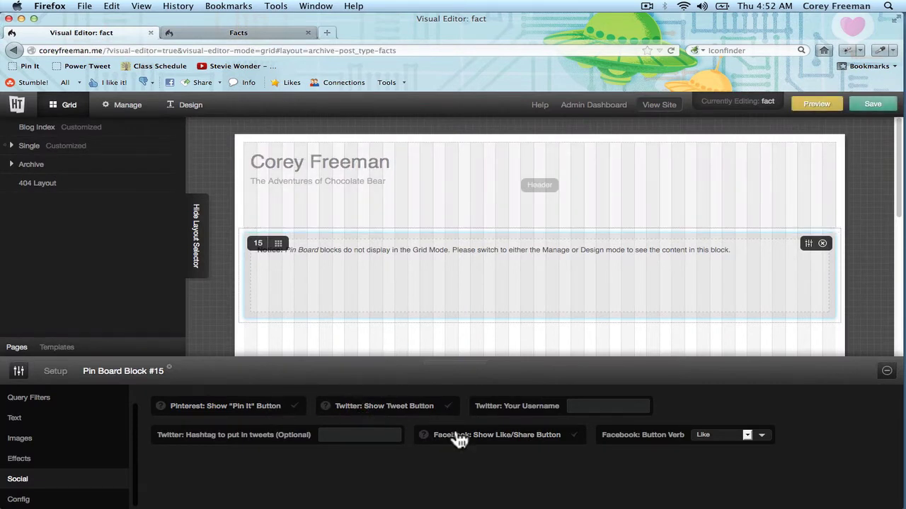
pyautogui.click(871, 104)
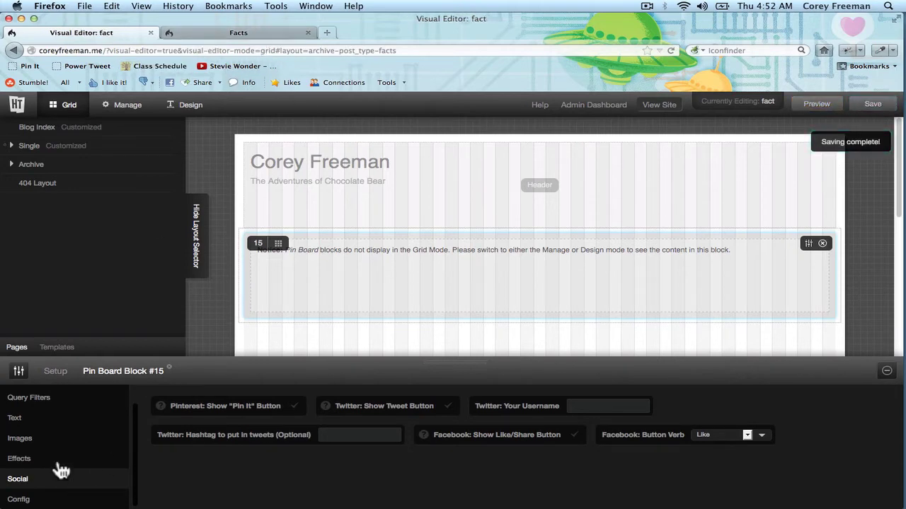
pyautogui.click(20, 438)
pyautogui.click(267, 33)
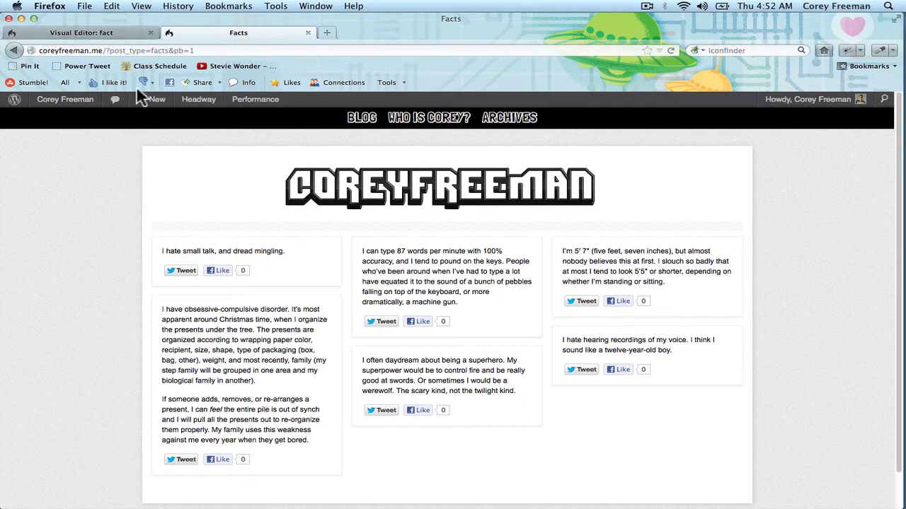
# Open the My Height fact for editing from the Facts list in the WordPress Dashboard.
pyautogui.moveTo(65, 99)
pyautogui.click(74, 123)
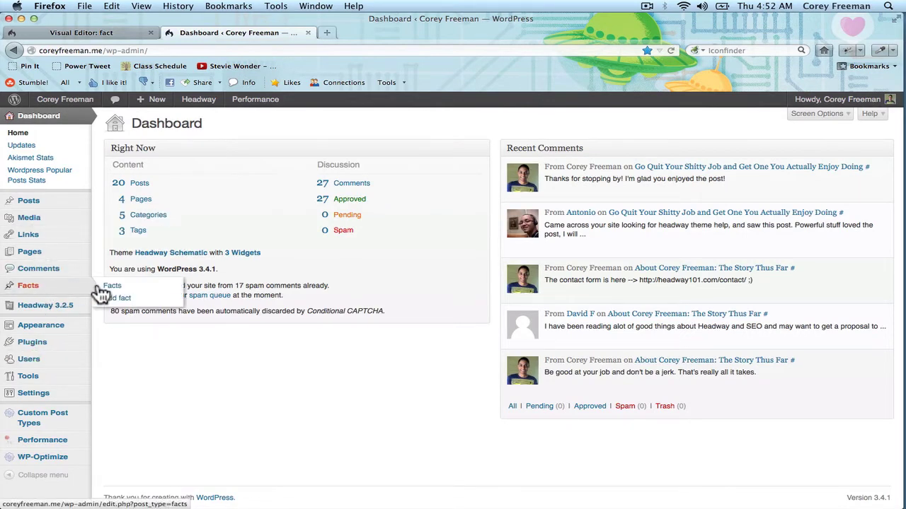
pyautogui.click(110, 287)
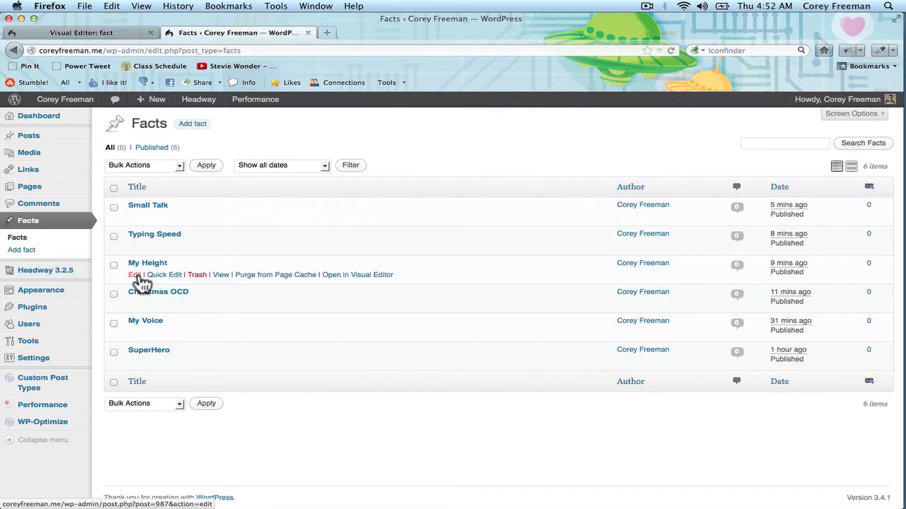
pyautogui.click(134, 276)
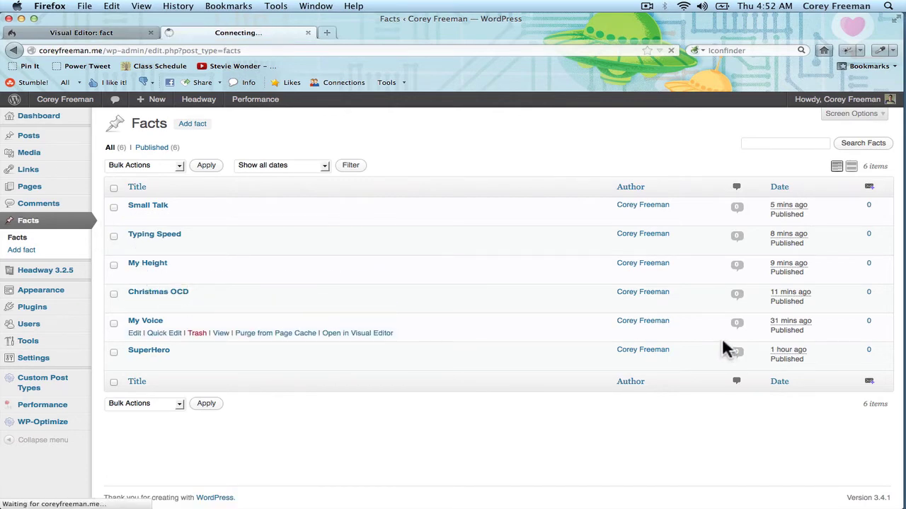
# Set IMG_0604 from the Media Library's second page as its featured image and update the fact.
pyautogui.click(743, 284)
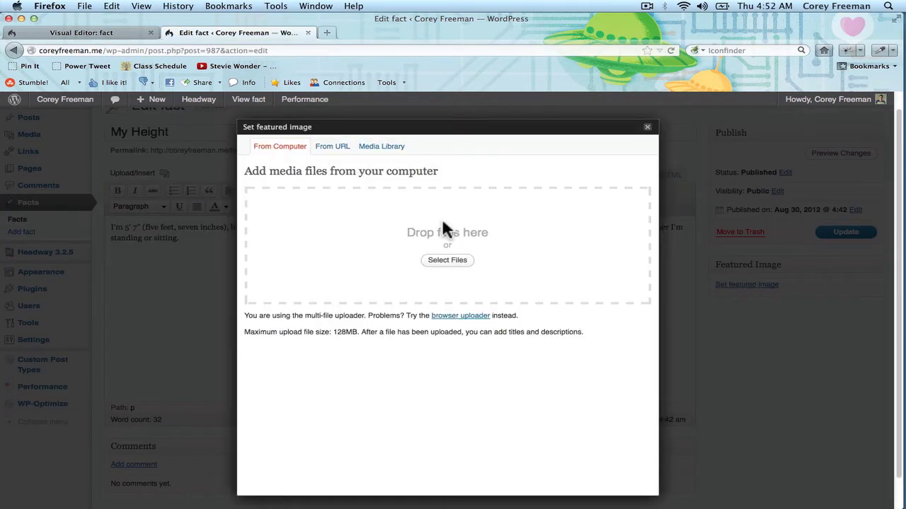
pyautogui.click(372, 157)
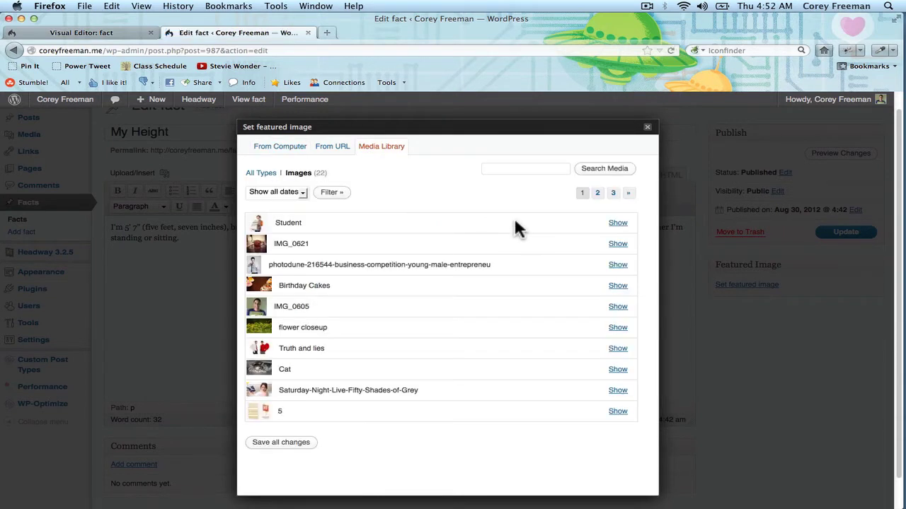
pyautogui.scroll(-1, 514, 217)
pyautogui.click(596, 195)
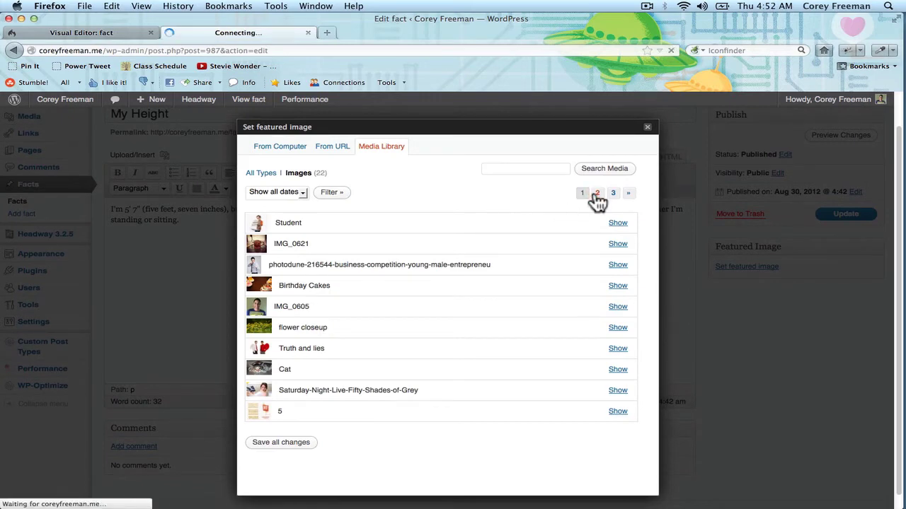
pyautogui.click(618, 370)
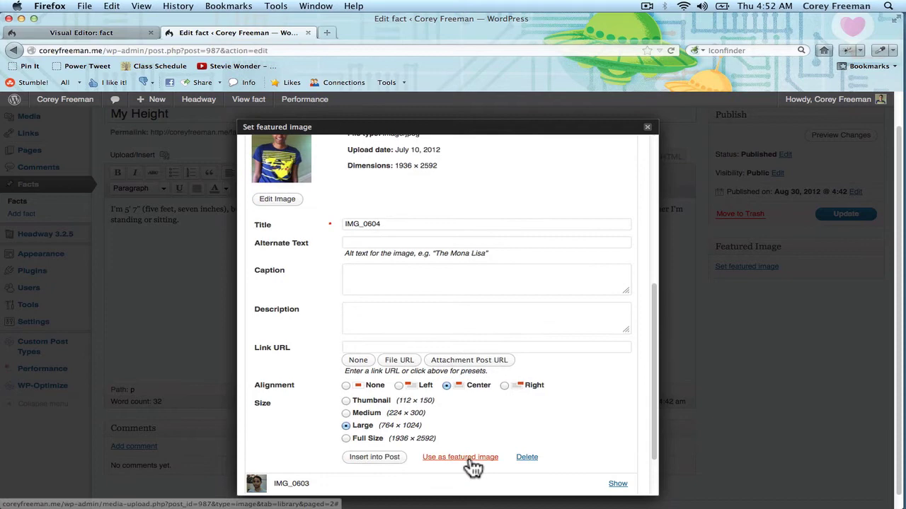
pyautogui.click(461, 458)
pyautogui.click(733, 164)
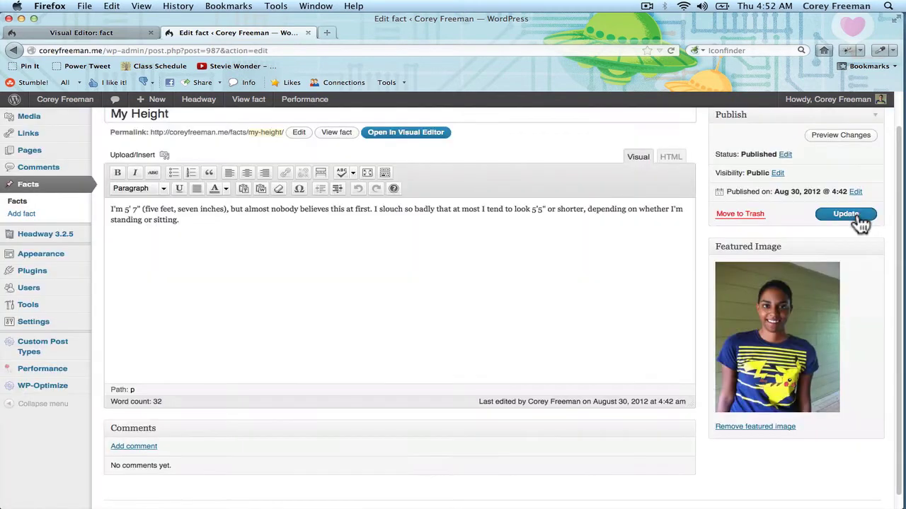
pyautogui.click(839, 213)
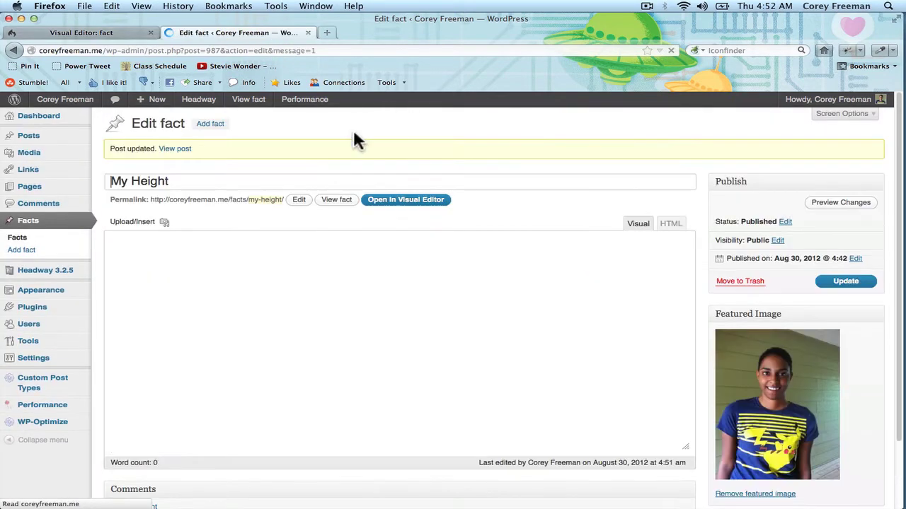
# Browse to coreyfreeman.me/facts/ to see the My Height pin with its photo.
pyautogui.click(167, 51)
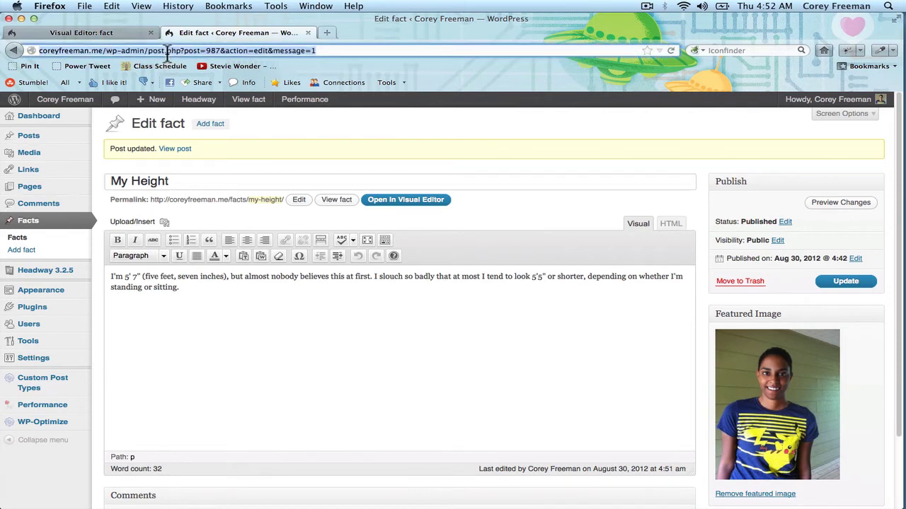
pyautogui.press('Right')
pyautogui.press('BackSpace')
pyautogui.press('BackSpace')
pyautogui.press('BackSpace')
pyautogui.press('BackSpace')
pyautogui.press('BackSpace')
pyautogui.press('BackSpace')
pyautogui.press('BackSpace')
pyautogui.press('BackSpace')
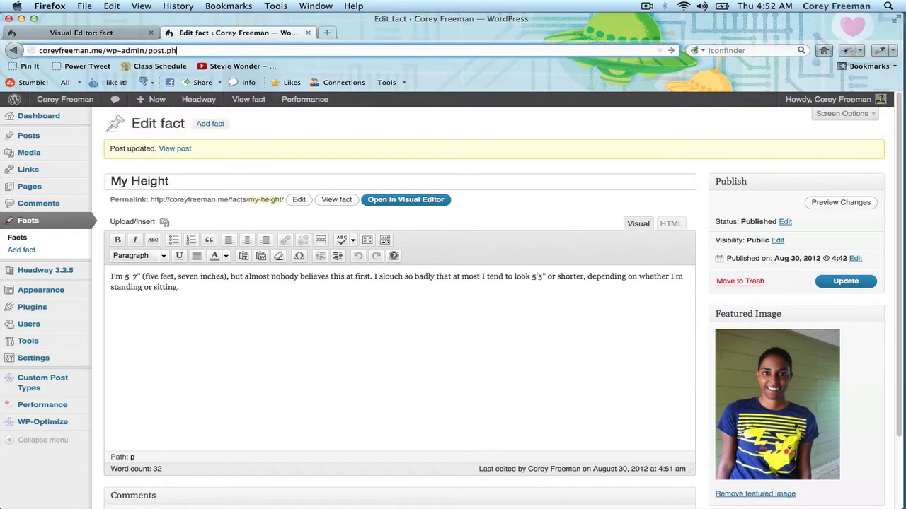
pyautogui.press('BackSpace')
pyautogui.press('BackSpace')
pyautogui.press('BackSpace')
pyautogui.press('BackSpace')
pyautogui.press('BackSpace')
pyautogui.press('BackSpace')
pyautogui.press('BackSpace')
pyautogui.press('BackSpace')
pyautogui.press('BackSpace')
pyautogui.press('BackSpace')
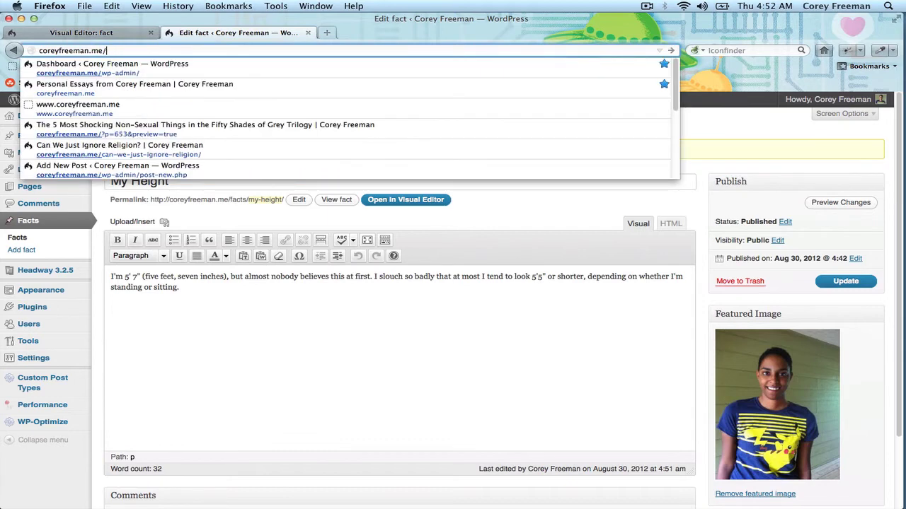
pyautogui.write('facts/')
pyautogui.press('Return')
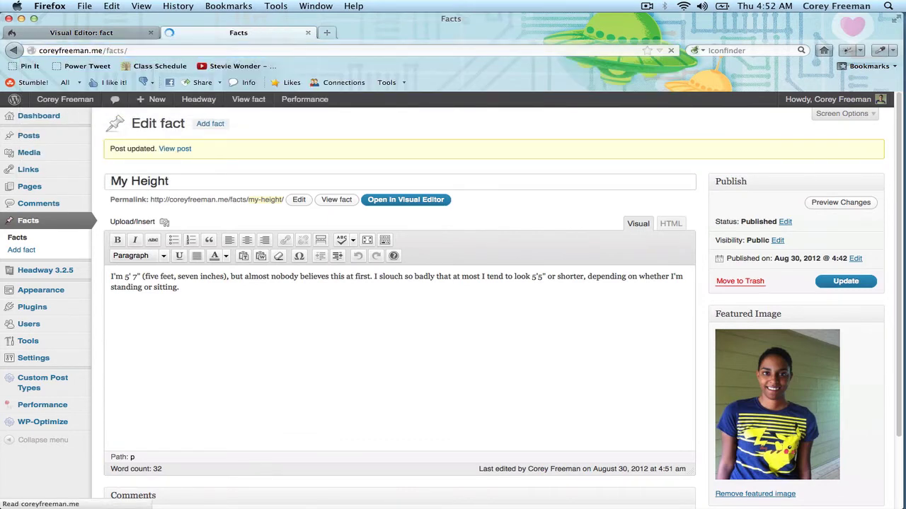
pyautogui.scroll(-3, 89, 130)
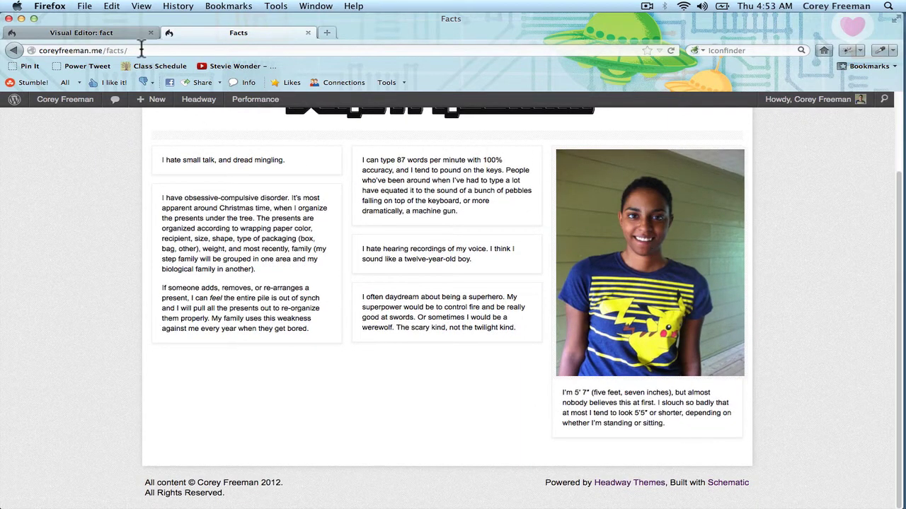
# Turn on Crop Vertically for pin images, save, and reload the live Facts page.
pyautogui.click(115, 33)
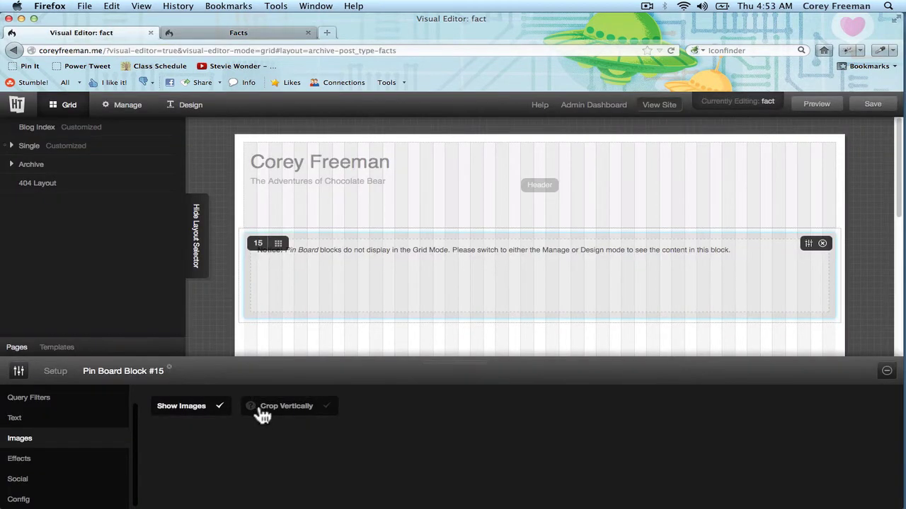
pyautogui.click(260, 414)
pyautogui.moveTo(254, 409)
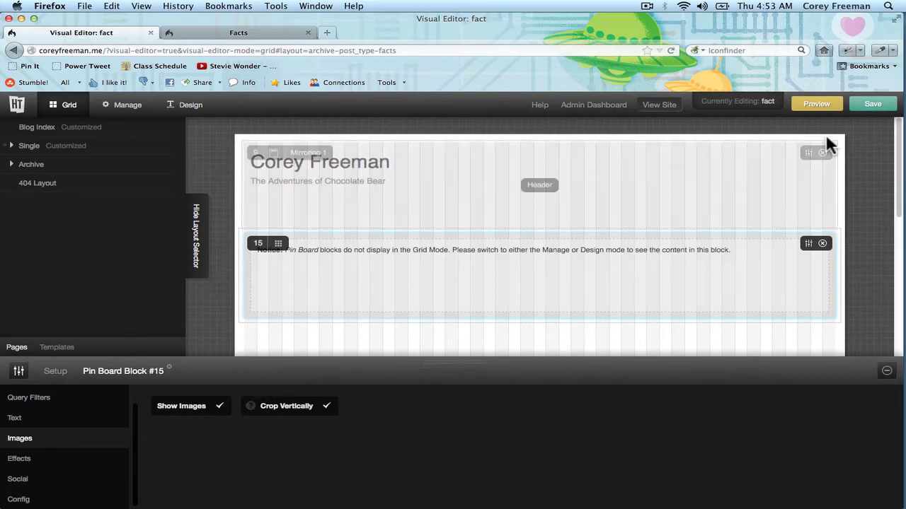
pyautogui.click(873, 106)
pyautogui.click(240, 32)
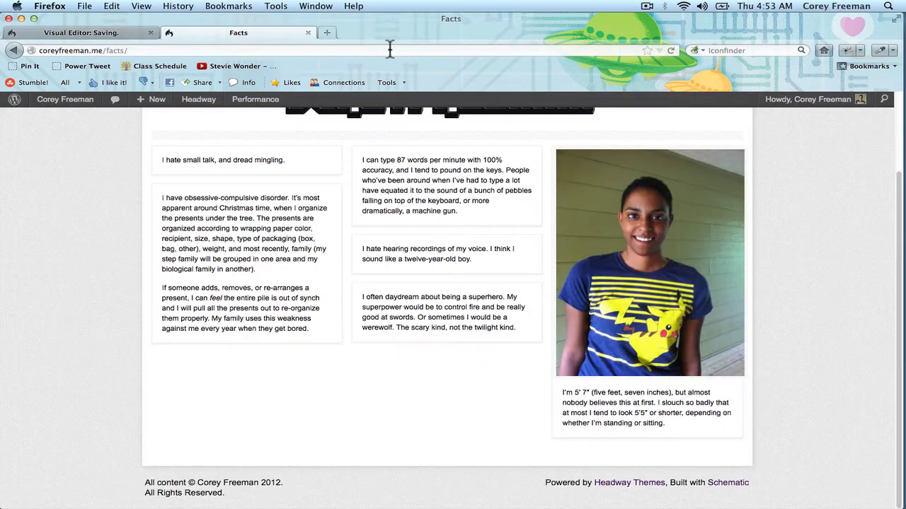
pyautogui.click(670, 50)
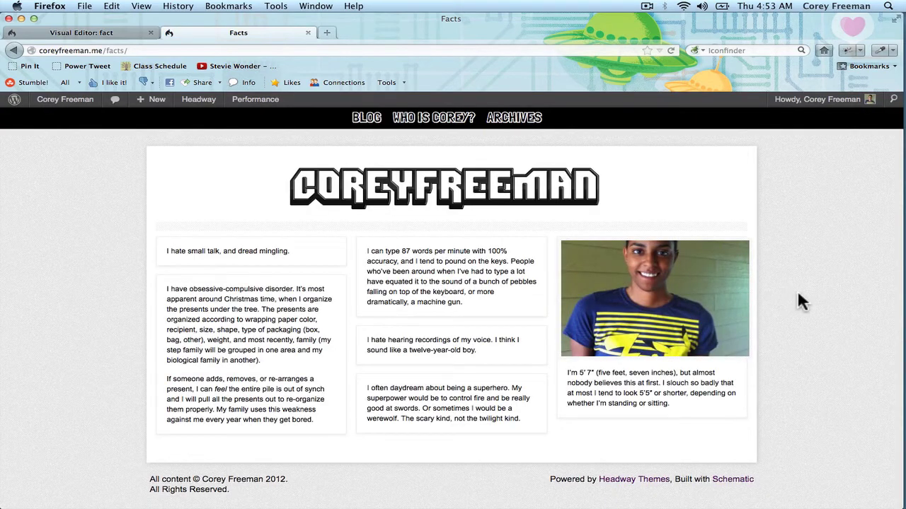
# Untick Show Images, save, and reload the Facts page to see text-only pins.
pyautogui.click(99, 33)
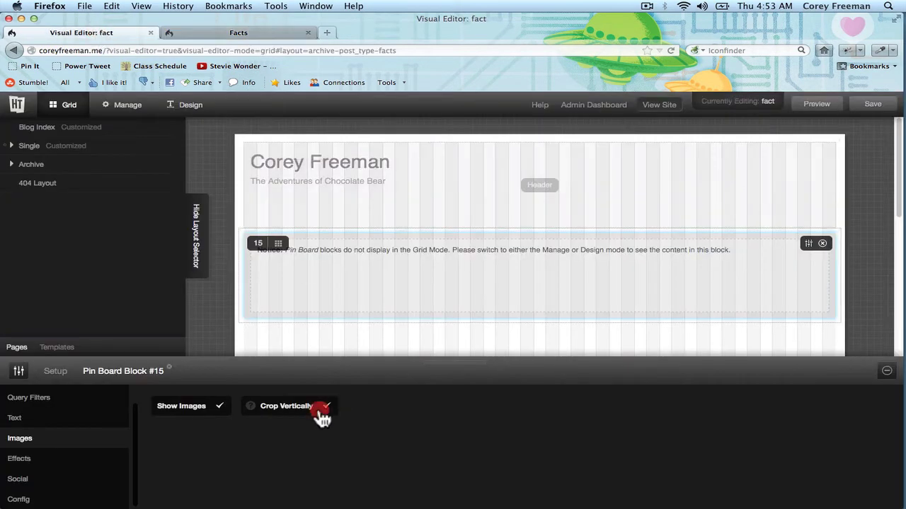
pyautogui.click(209, 406)
pyautogui.click(871, 106)
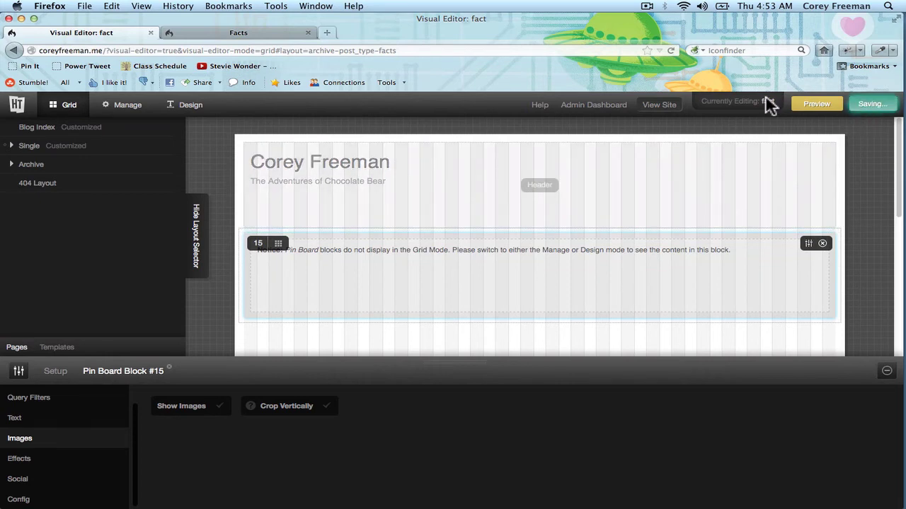
pyautogui.click(262, 34)
pyautogui.click(667, 47)
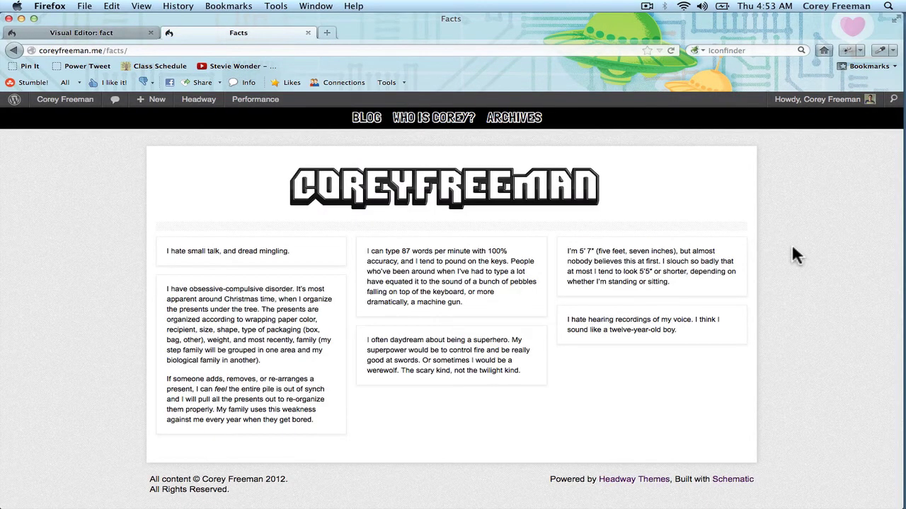
# Check the Pin Setup column settings, then return to the live Facts page.
pyautogui.click(103, 32)
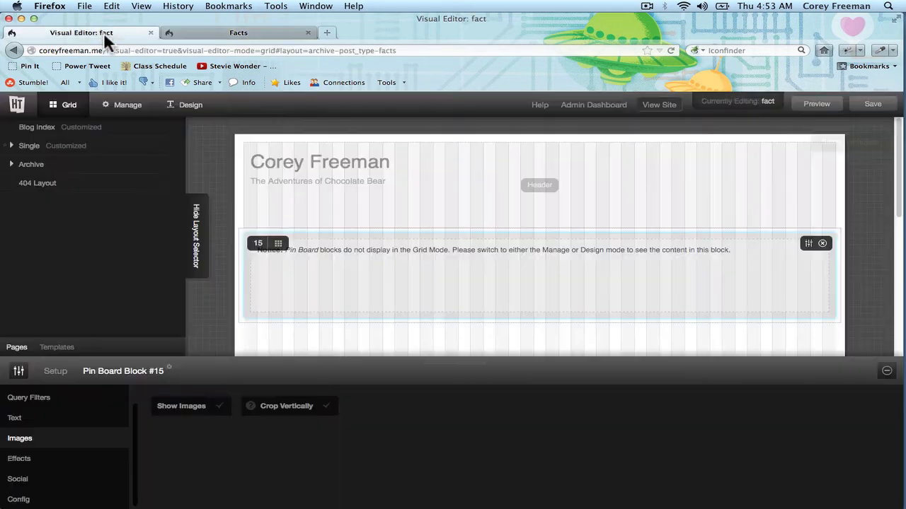
pyautogui.click(106, 402)
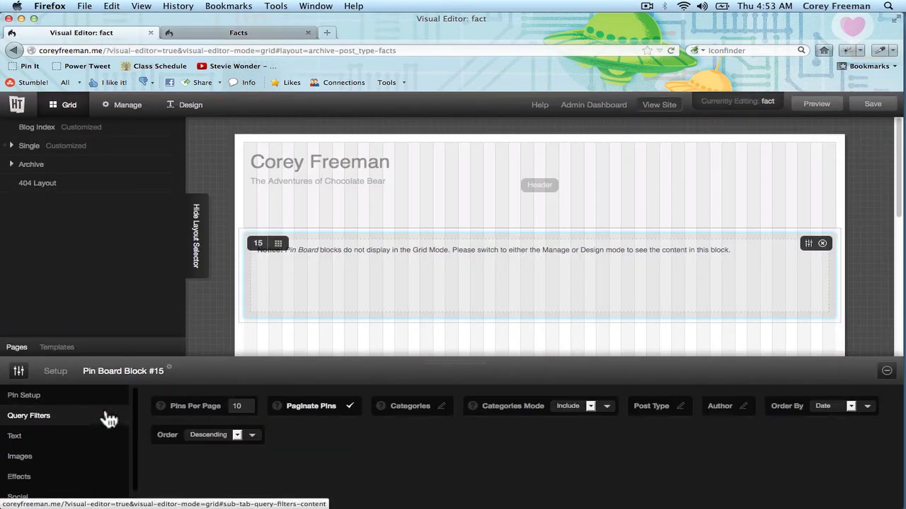
pyautogui.click(105, 405)
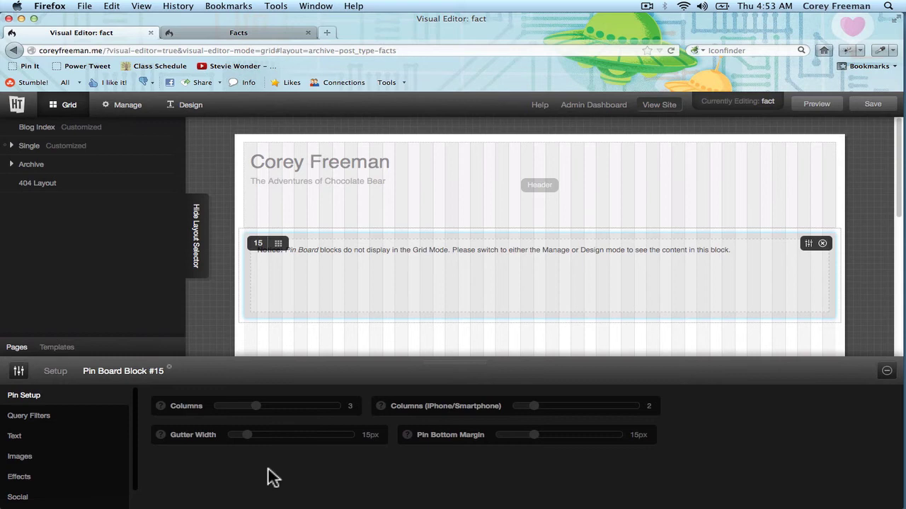
pyautogui.click(248, 32)
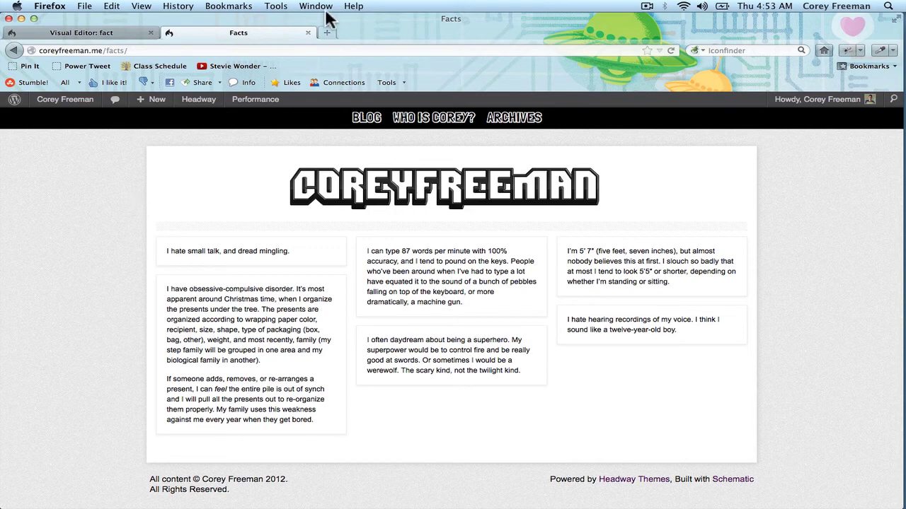
# Load headwaythemes.com/extend/ in a new browser tab.
pyautogui.click(326, 31)
pyautogui.write('headwaythemes.com/')
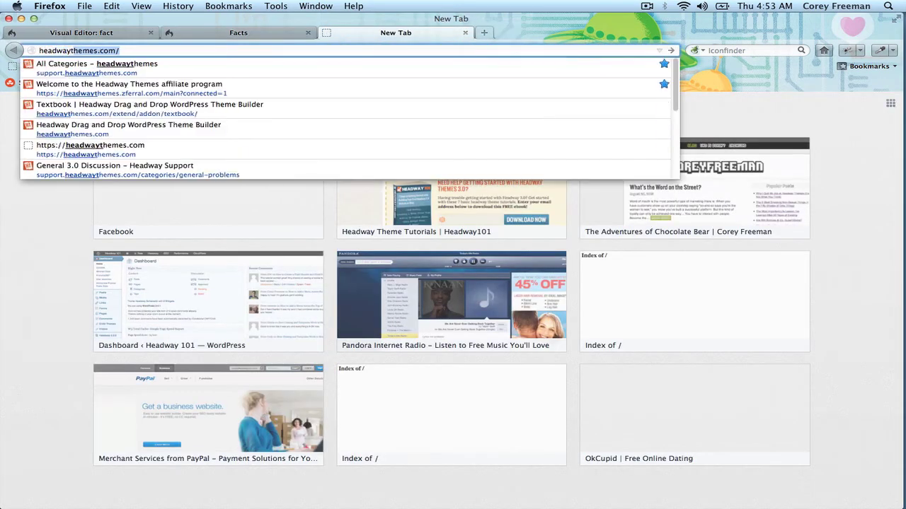
pyautogui.press('Right')
pyautogui.write('extend/')
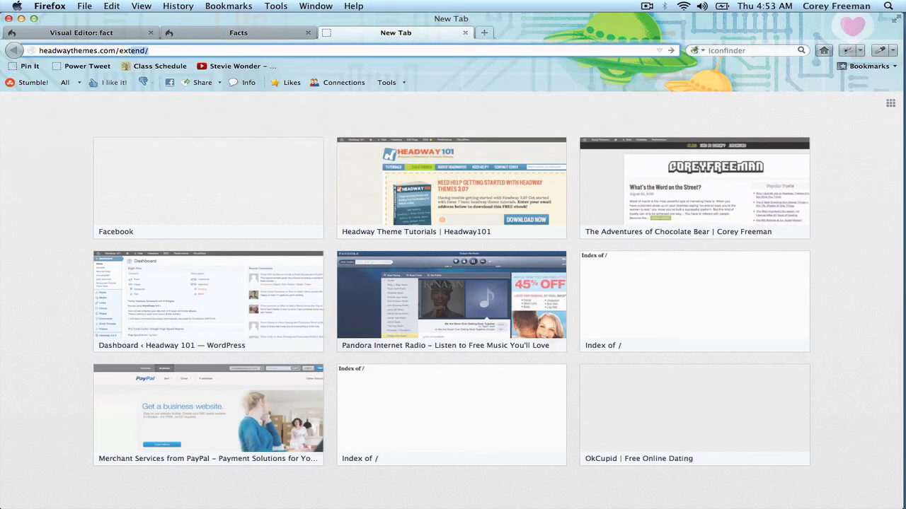
pyautogui.press('Return')
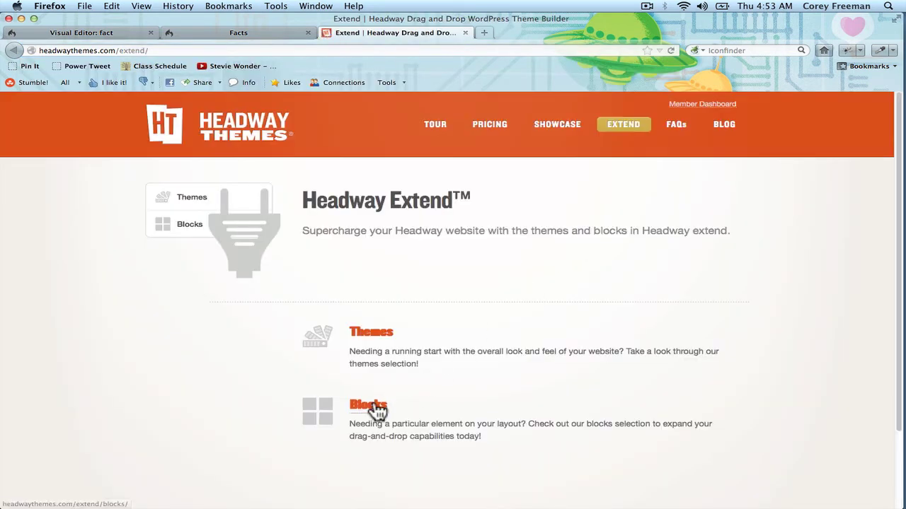
# Go to the Blocks listing and open the Pin Board block's product page.
pyautogui.click(377, 409)
pyautogui.scroll(-2, 499, 225)
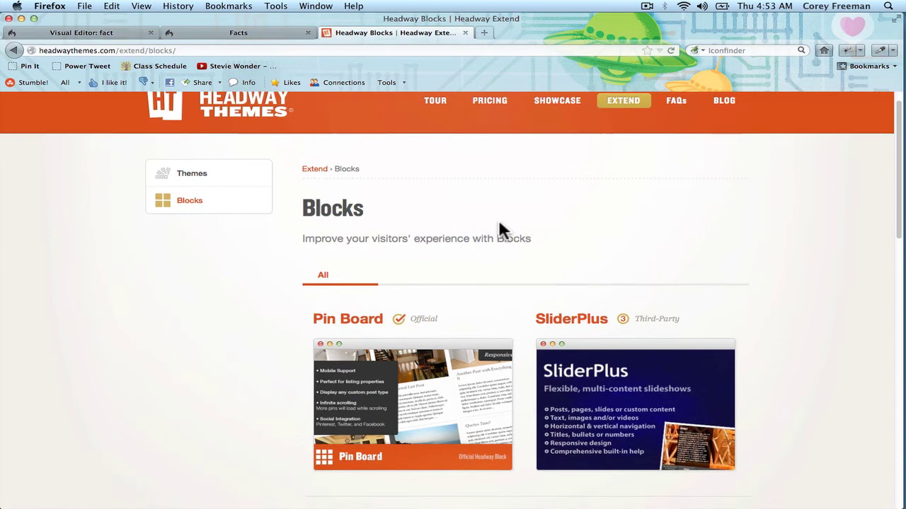
pyautogui.scroll(-3, 499, 225)
pyautogui.click(376, 211)
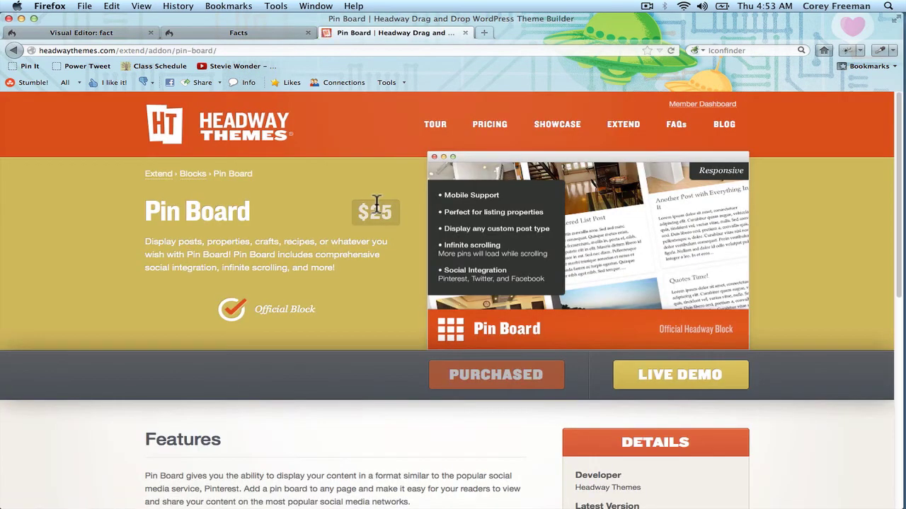
pyautogui.scroll(-1, 377, 204)
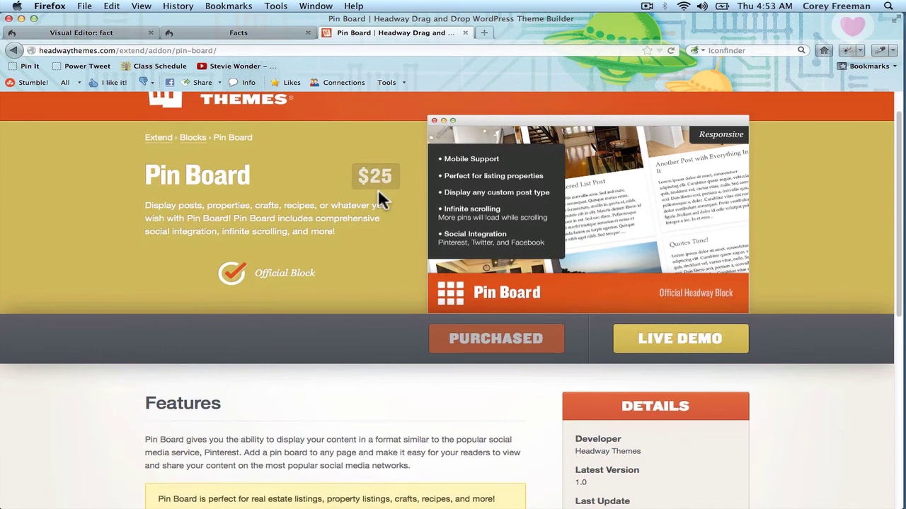
pyautogui.scroll(1, 378, 188)
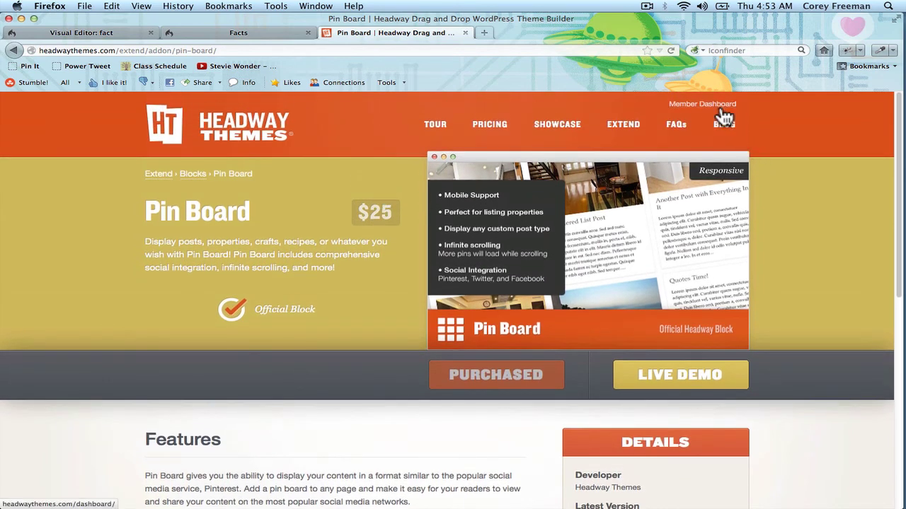